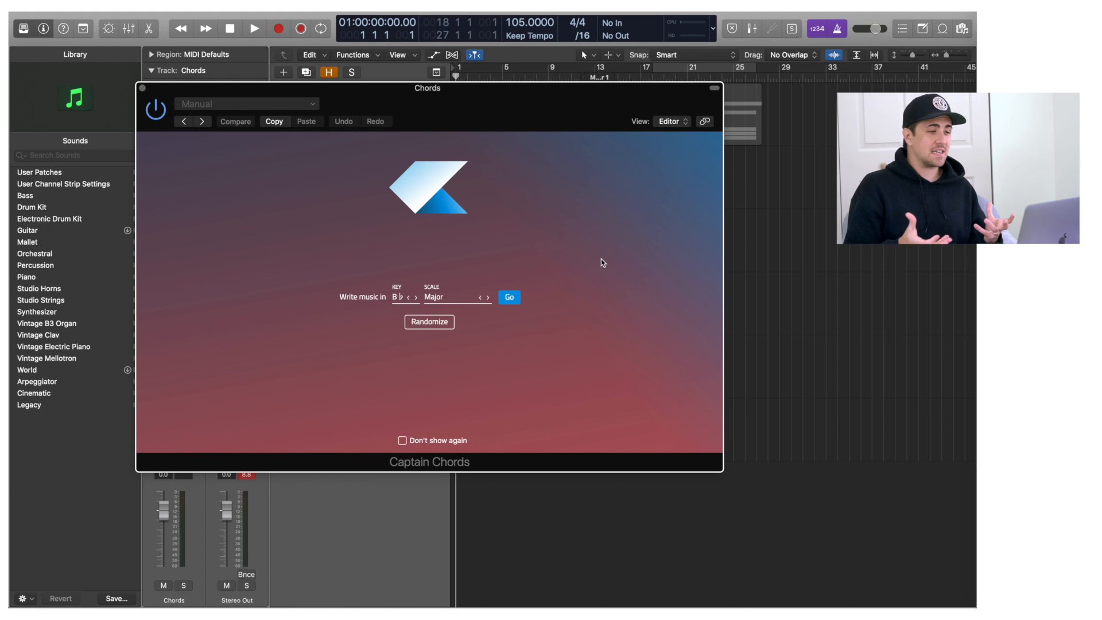
Start the chord editor with B♭ as the key and Major as the scale
drag(584, 100, 598, 102)
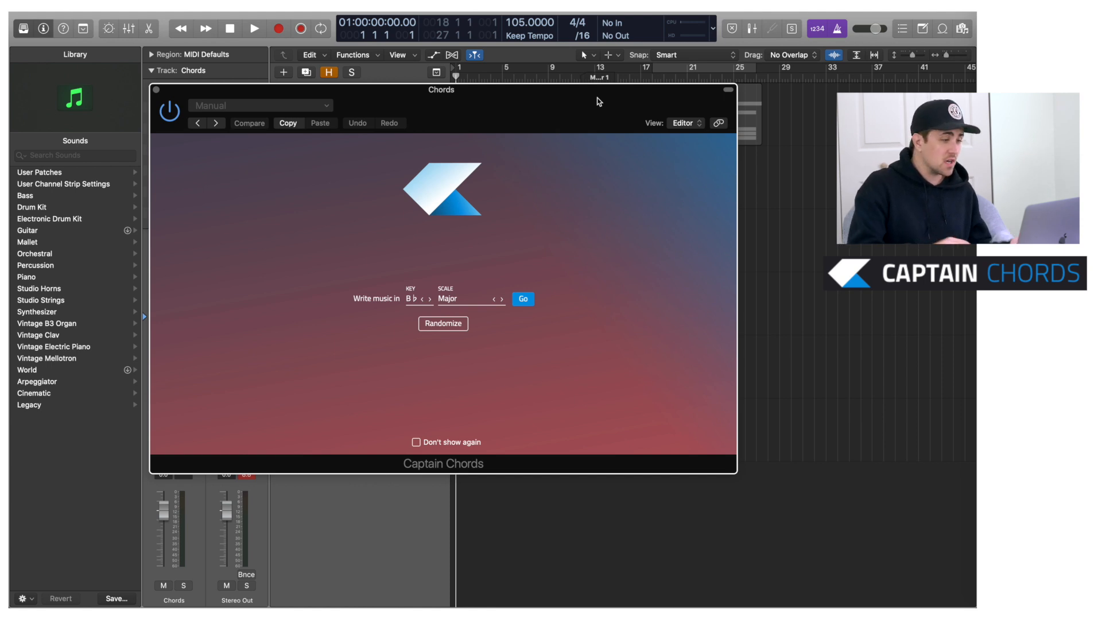
drag(598, 102, 536, 118)
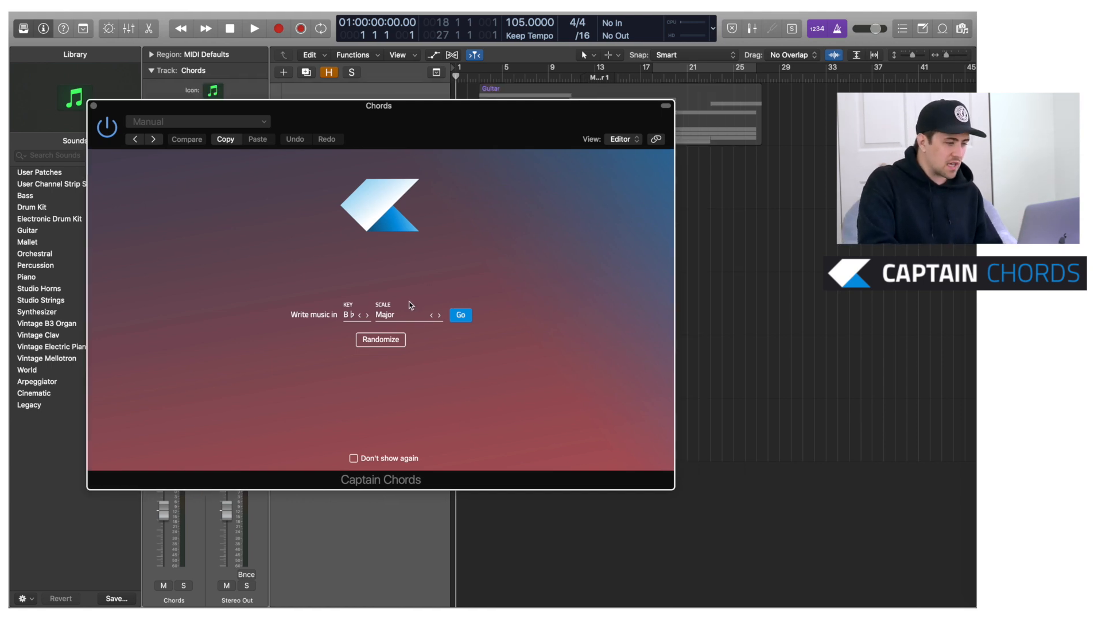
click(356, 307)
click(402, 314)
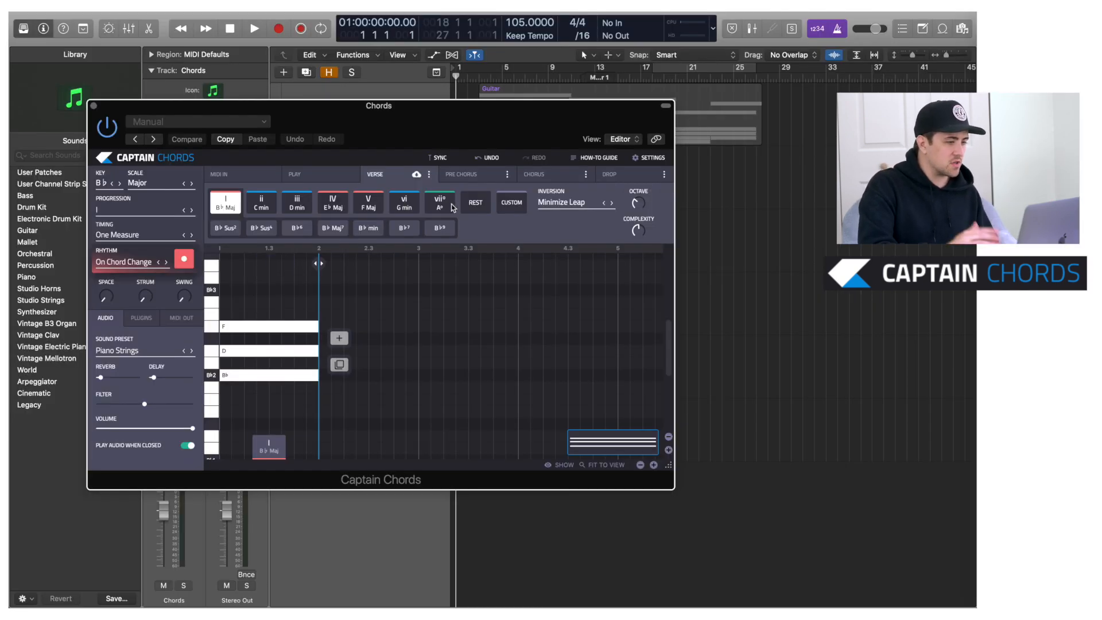
Audition the C min, D min and E♭ Maj chords of the B♭ major scale
click(265, 205)
click(310, 205)
click(333, 203)
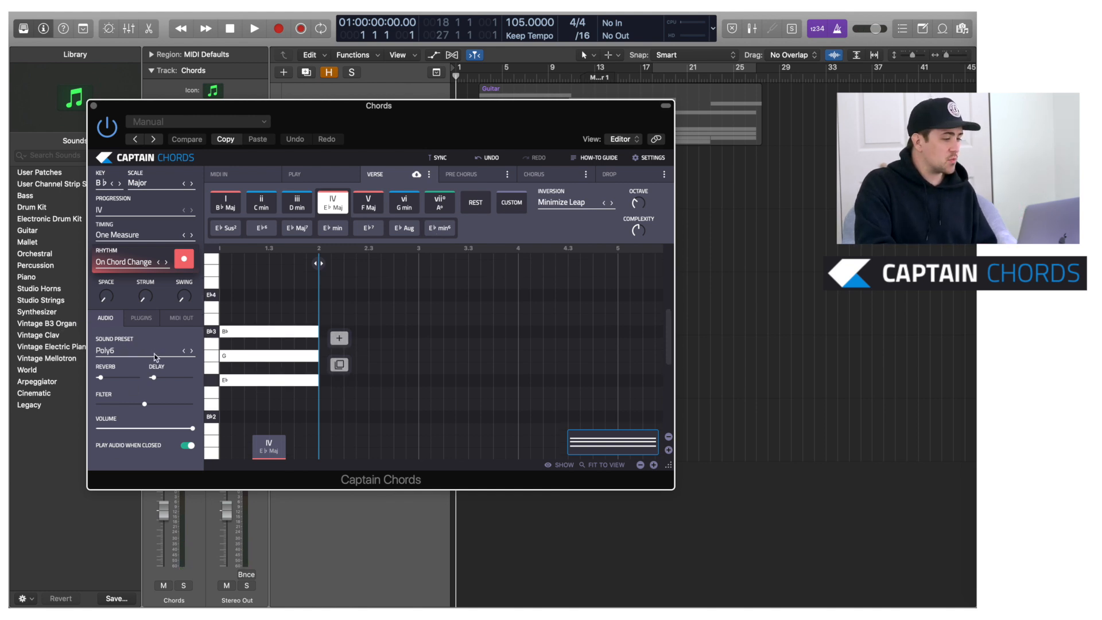
Browse the instrument library, audition several keys sounds and set the sound preset to Electric Piano
click(155, 355)
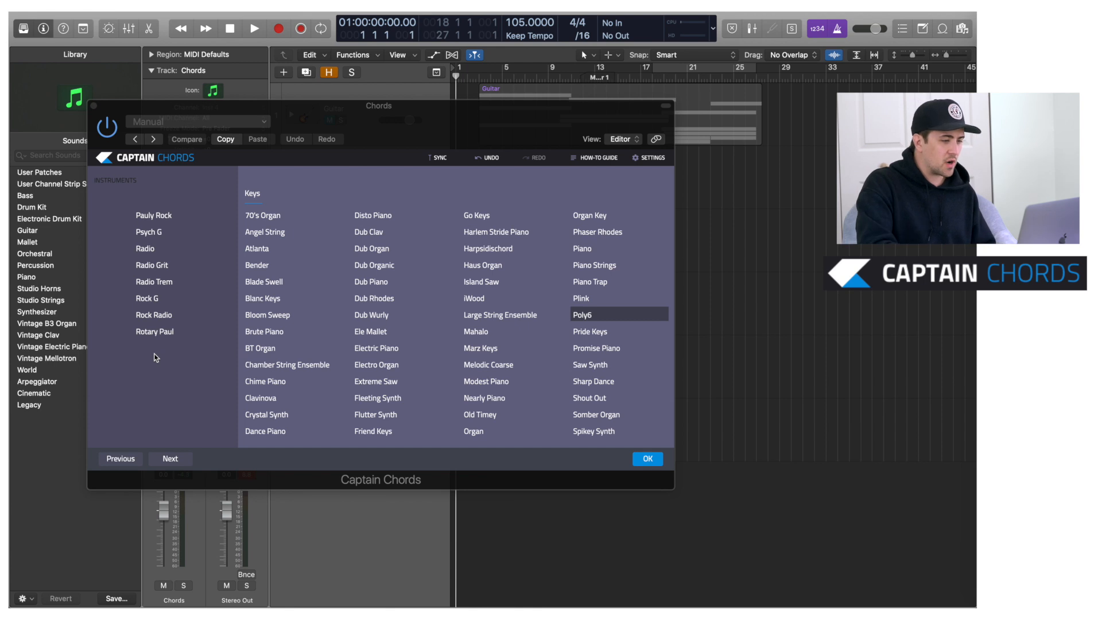
scroll(374, 328, right, 10)
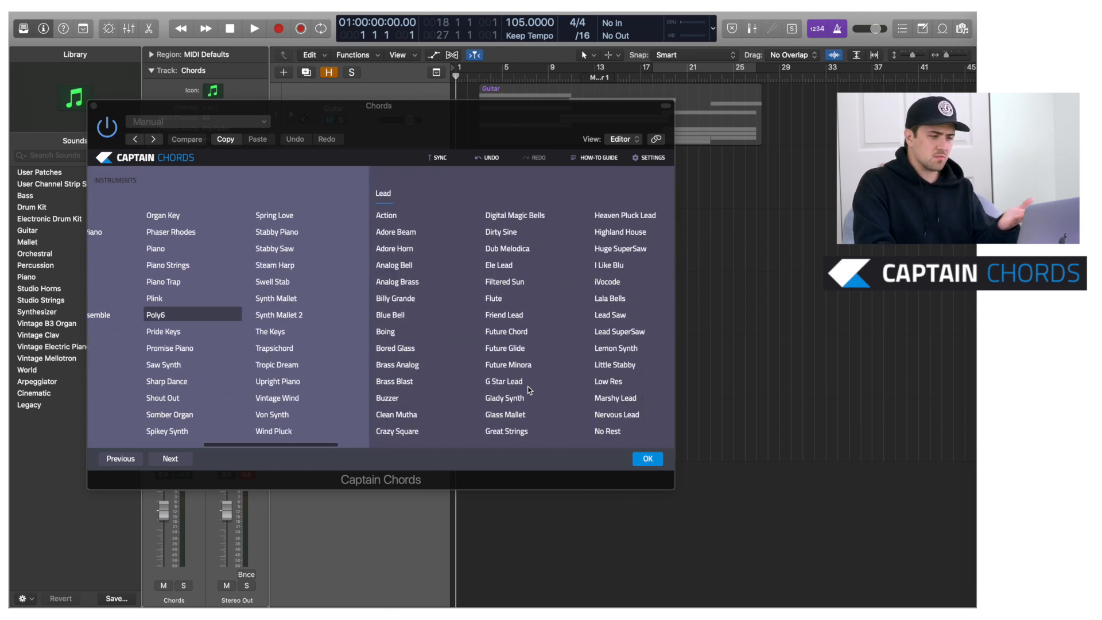
scroll(527, 390, right, 15)
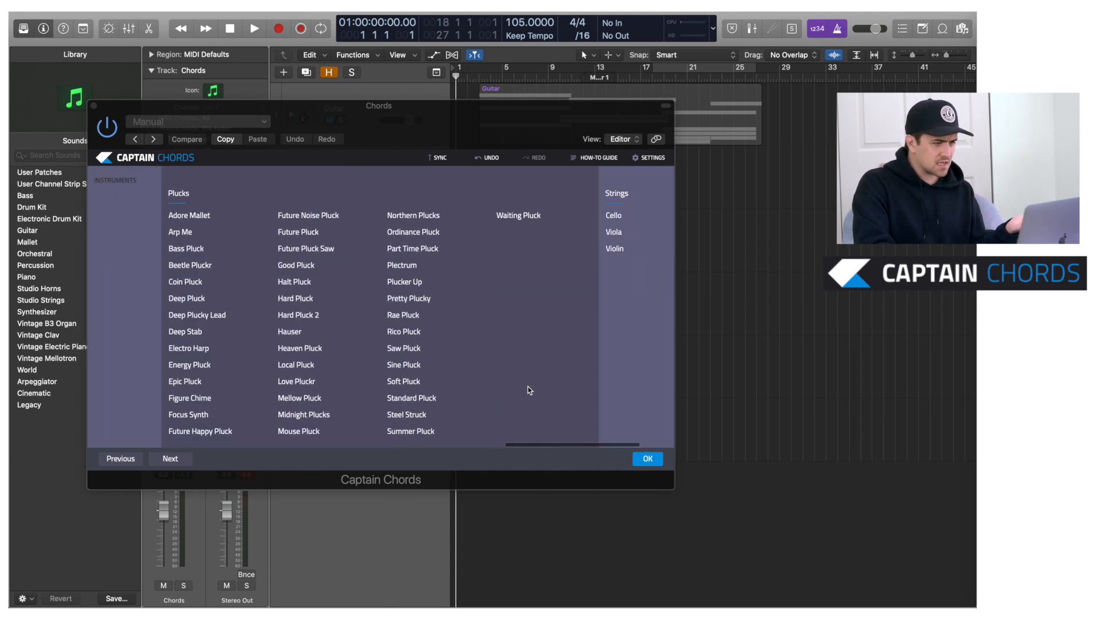
scroll(528, 390, left, 20)
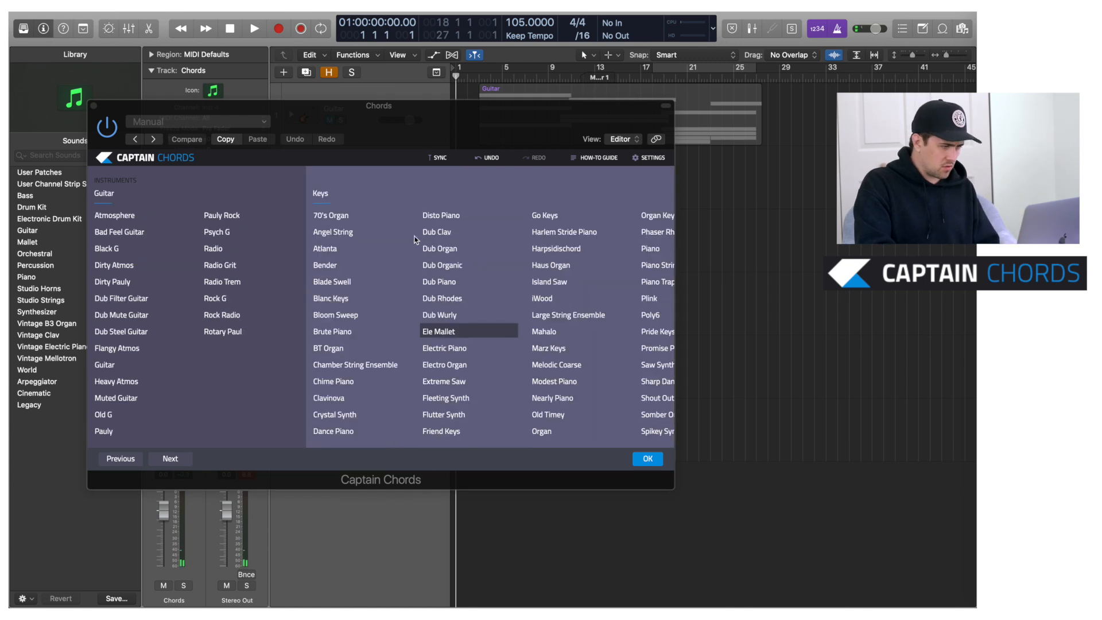
key(Down)
key(Down)
key(Down)
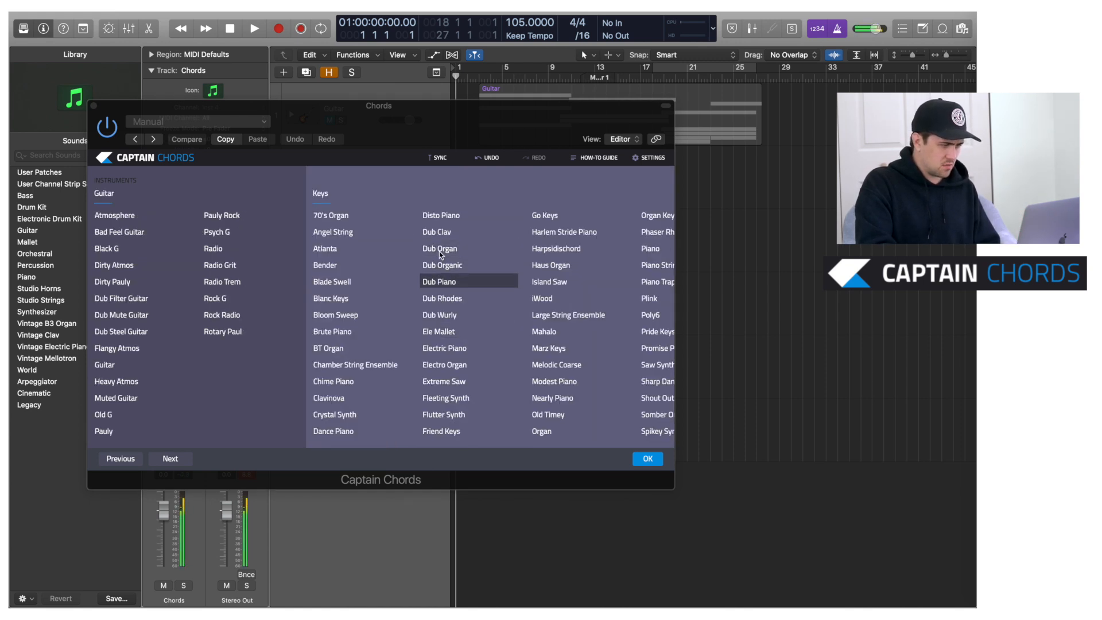
key(Down)
key(Down)
key(Down)
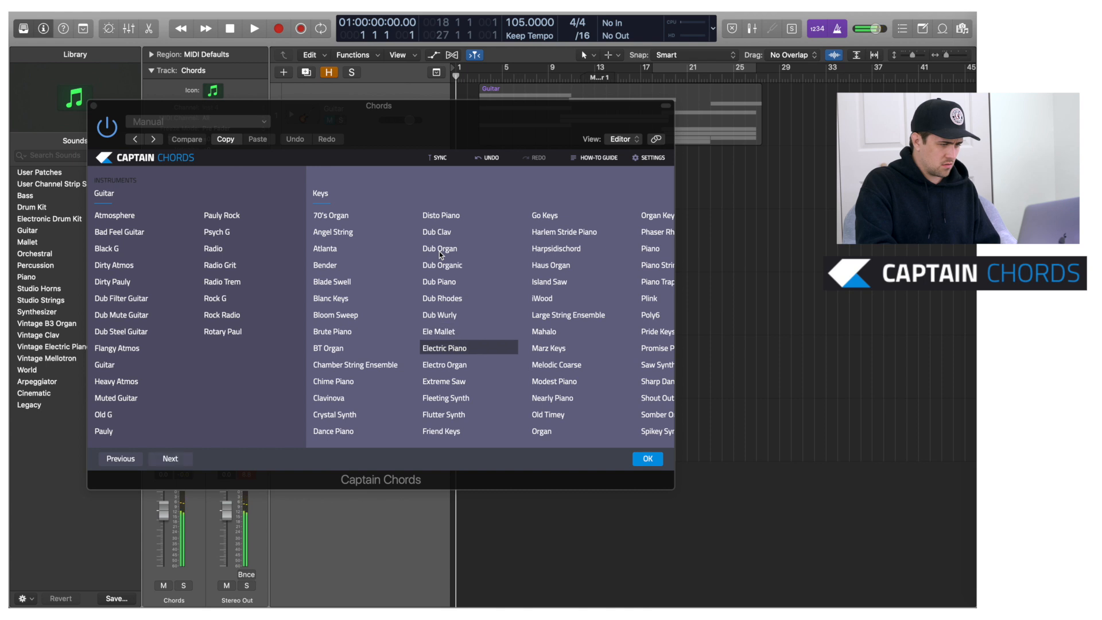
click(654, 459)
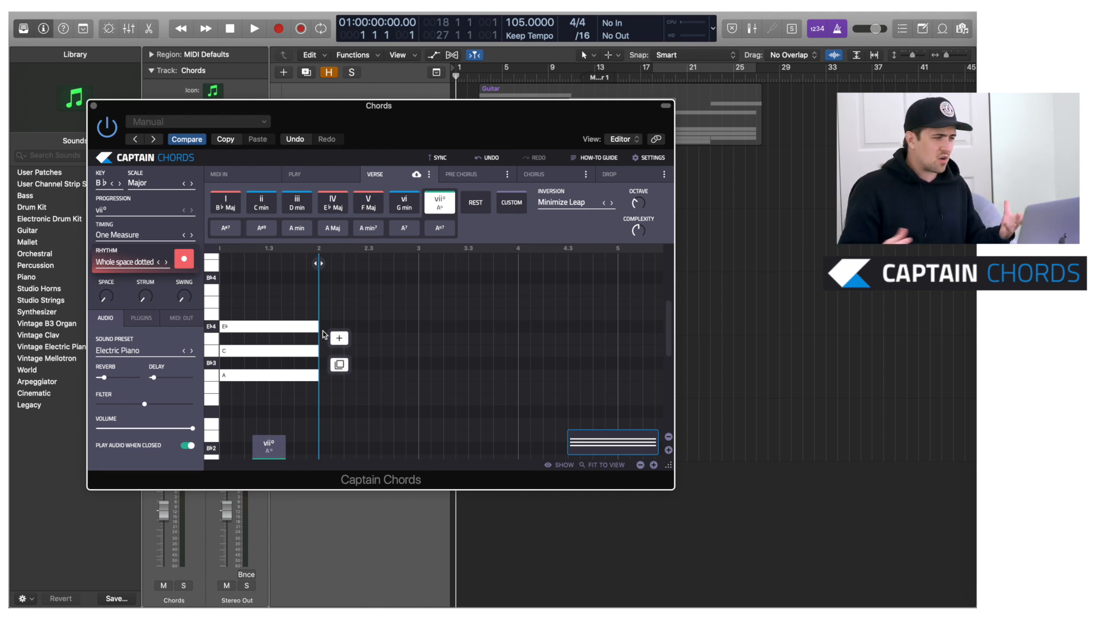
Preview ready-made chord progressions, including I - IV - vi - IV and ii - V - I - I
click(120, 210)
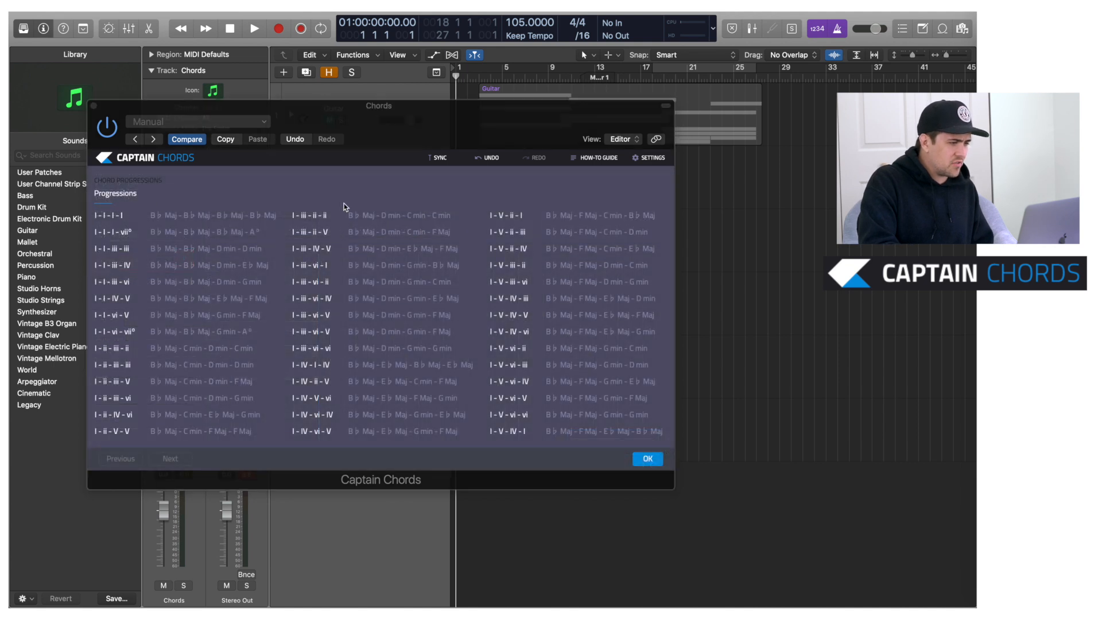
scroll(358, 311, right, 8)
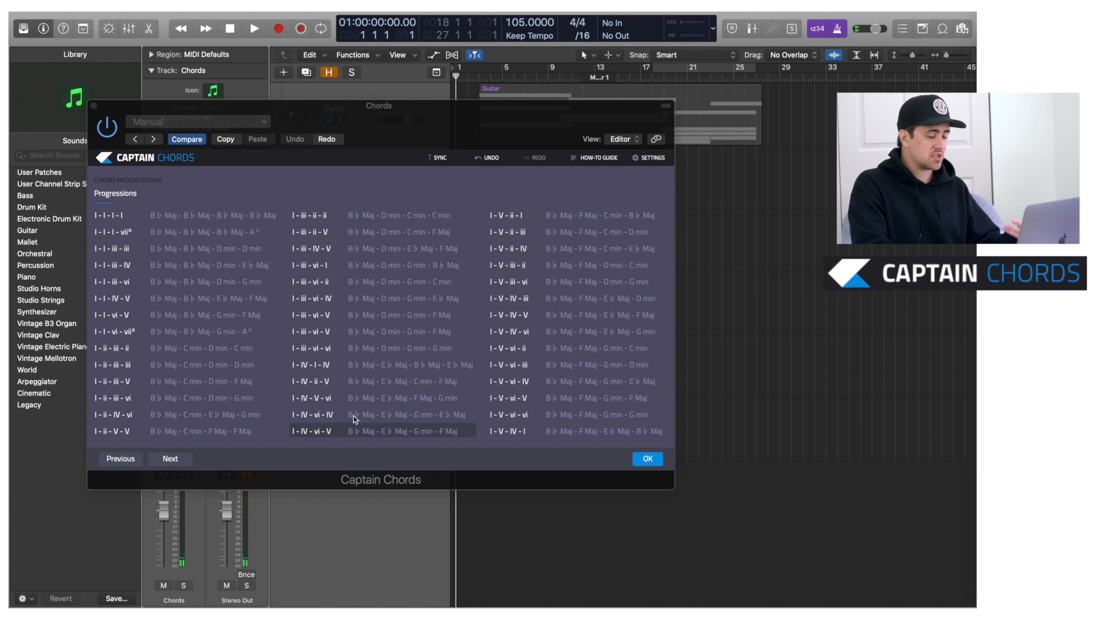
click(354, 416)
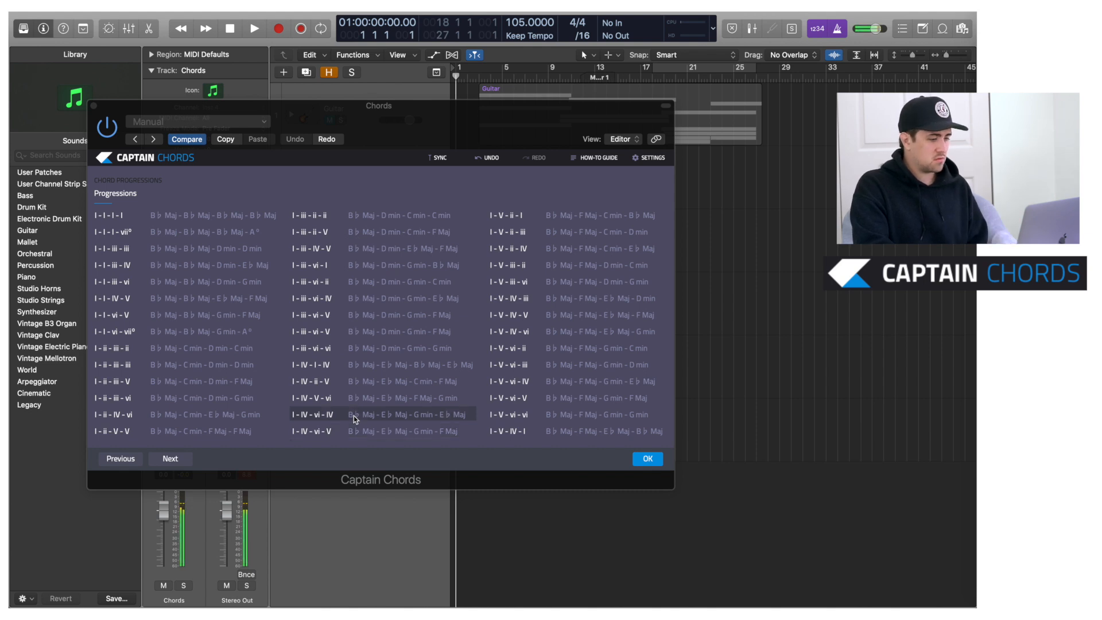
scroll(598, 374, right, 5)
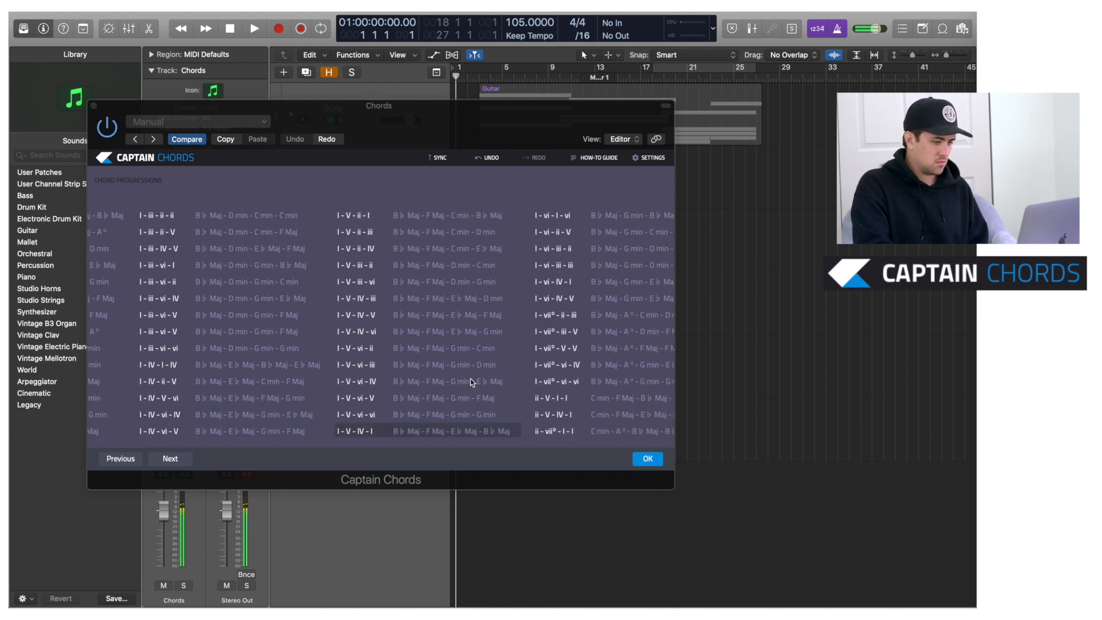
scroll(470, 378, right, 2)
click(525, 397)
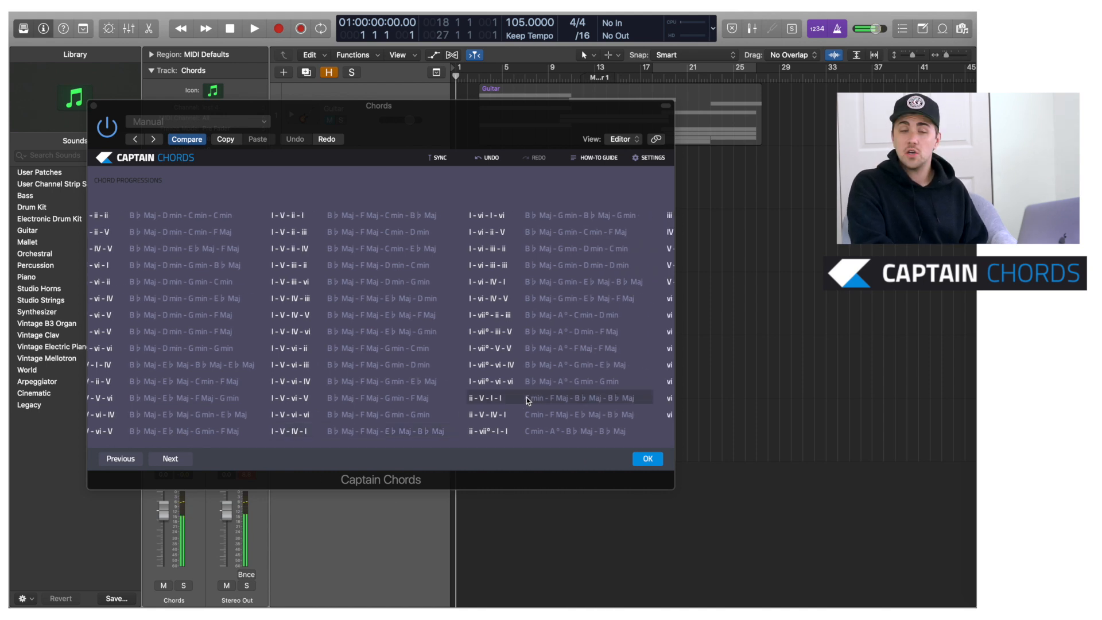
click(129, 462)
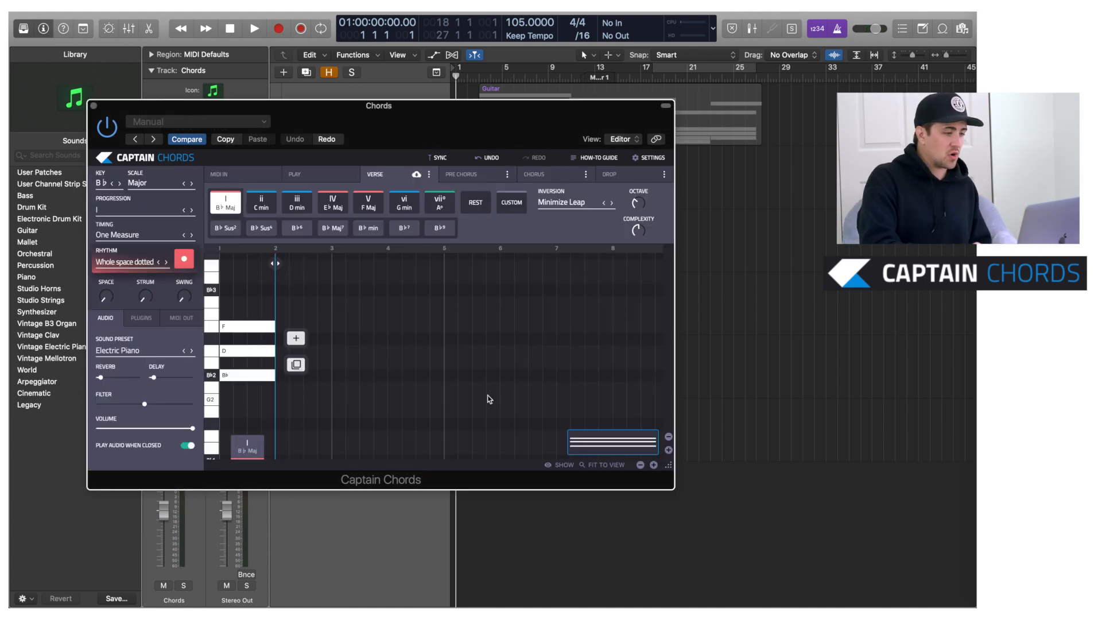
Build a IV - iii - ii verse progression and turn its last two chords into D min7 and C min7
click(337, 208)
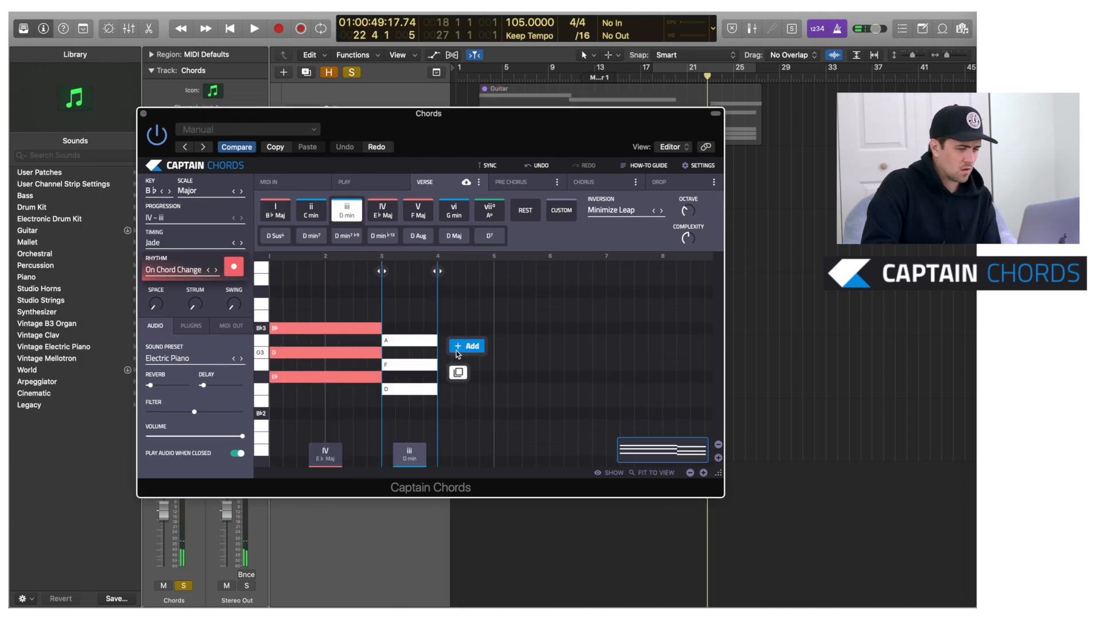
click(465, 345)
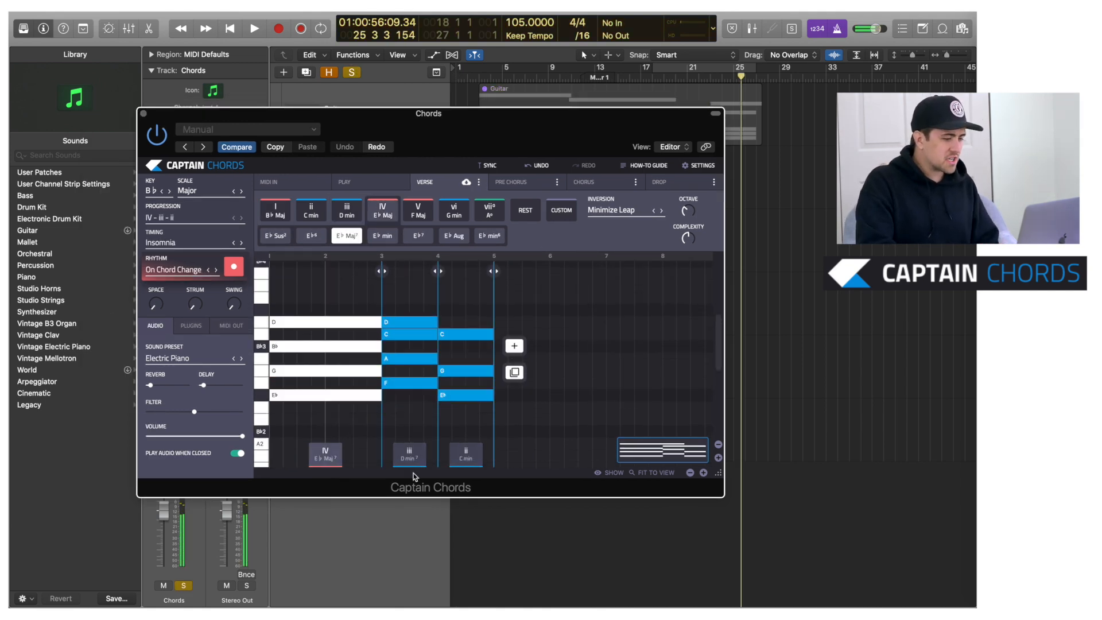
click(311, 235)
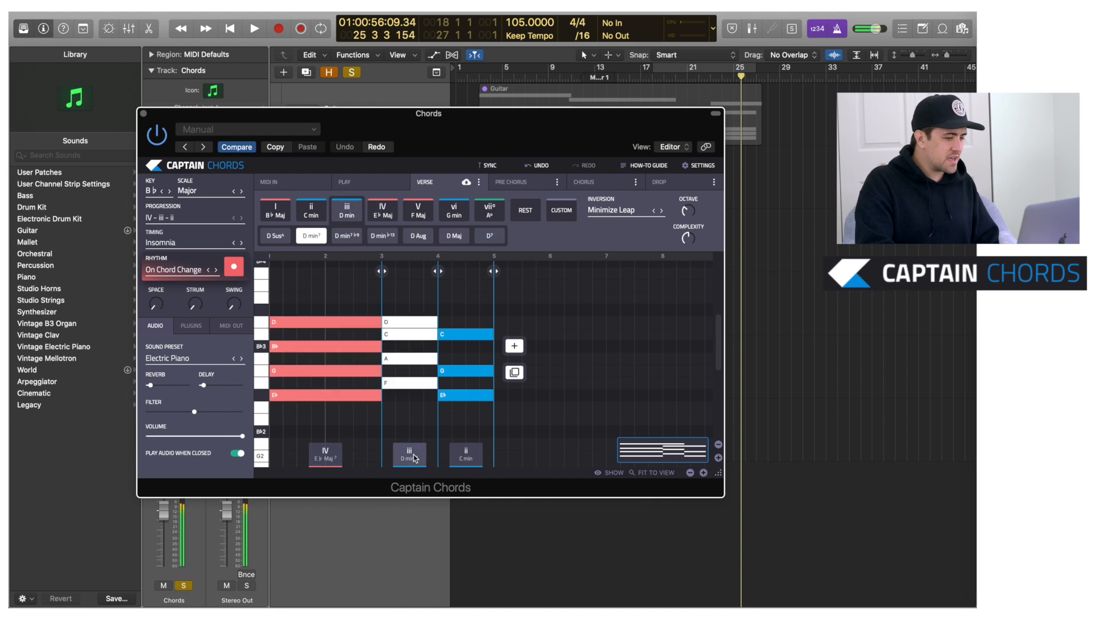
click(468, 455)
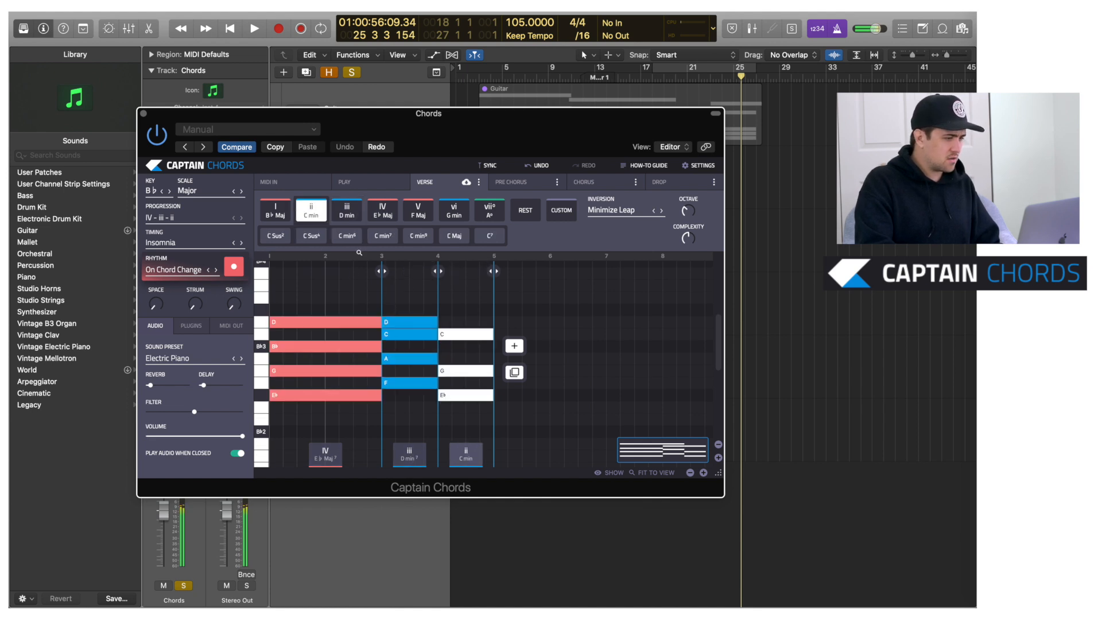
click(382, 235)
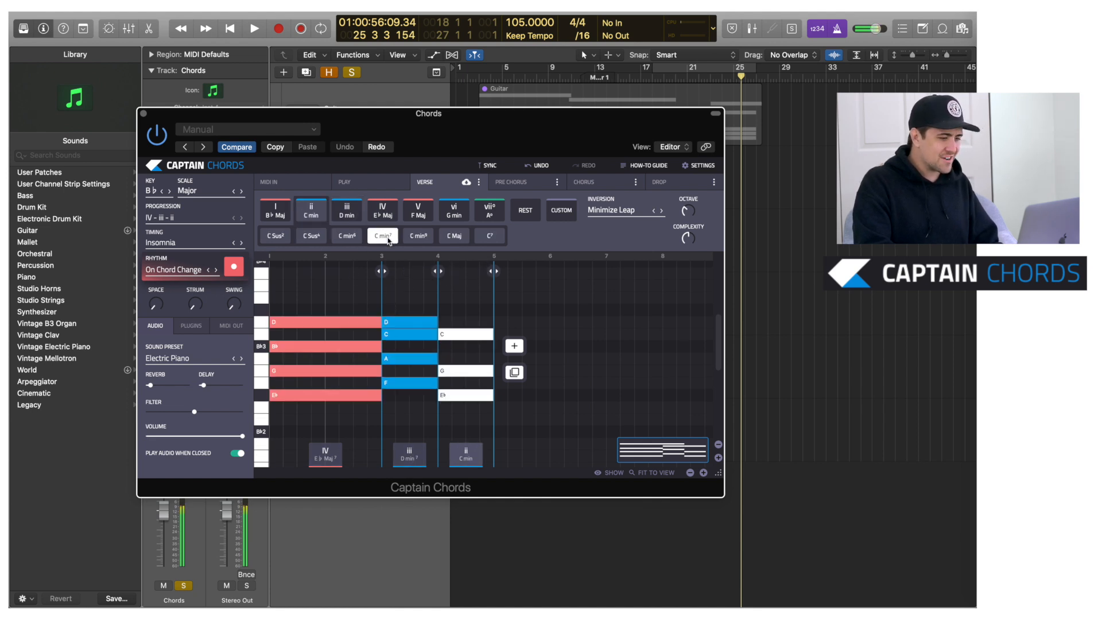
Split the opening E♭ Maj7 chord in two, shorten its second part to a brief hit at 2.3 and play it back
click(336, 351)
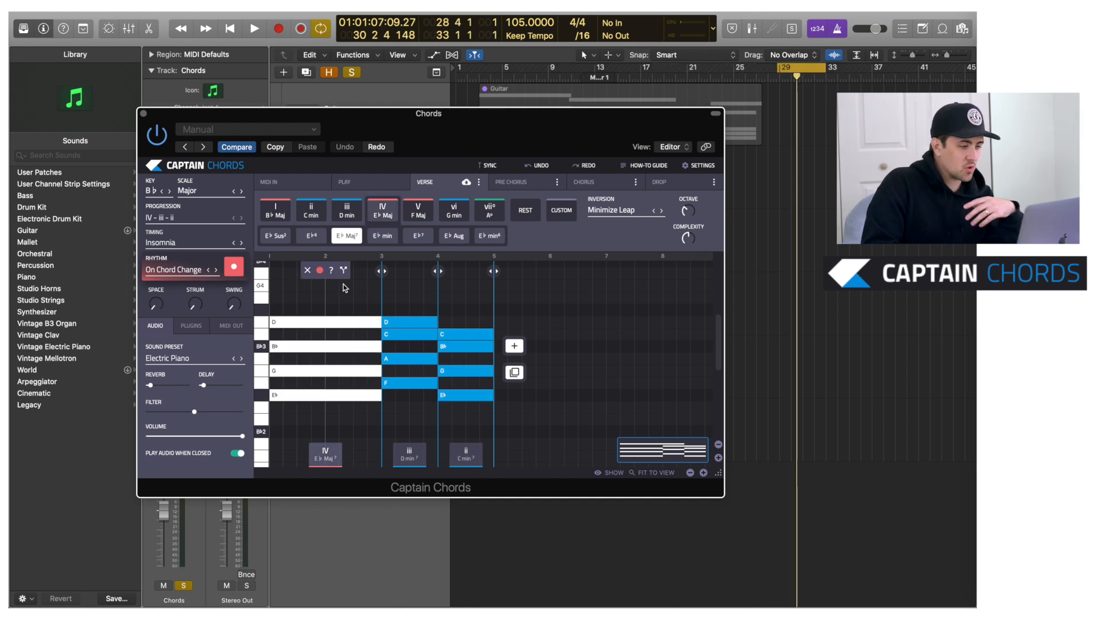
click(344, 271)
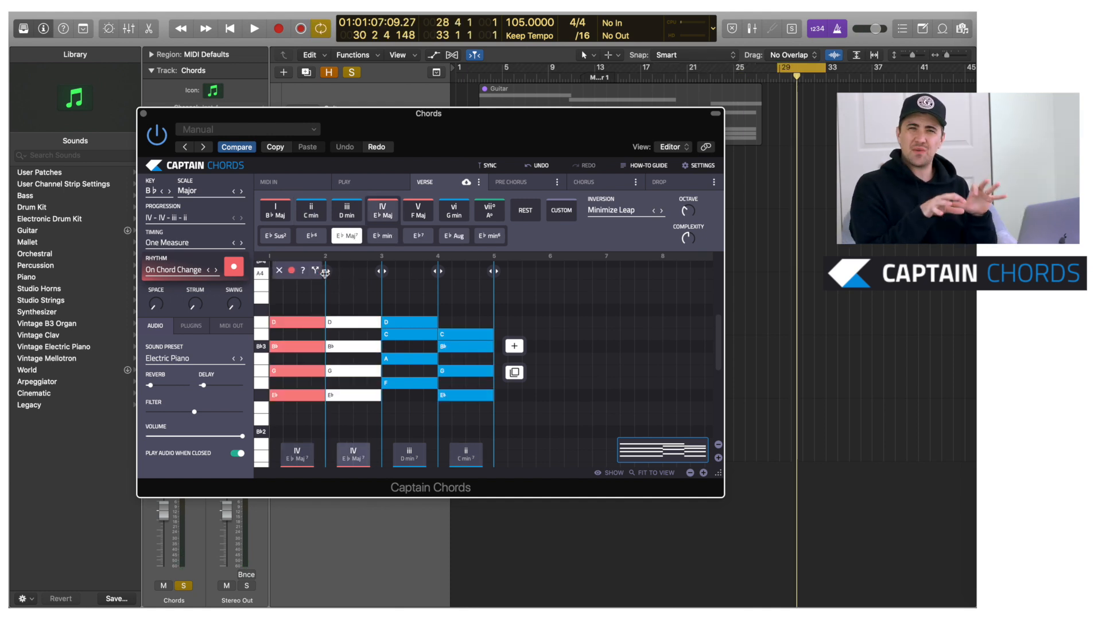
drag(324, 272, 368, 275)
key(space)
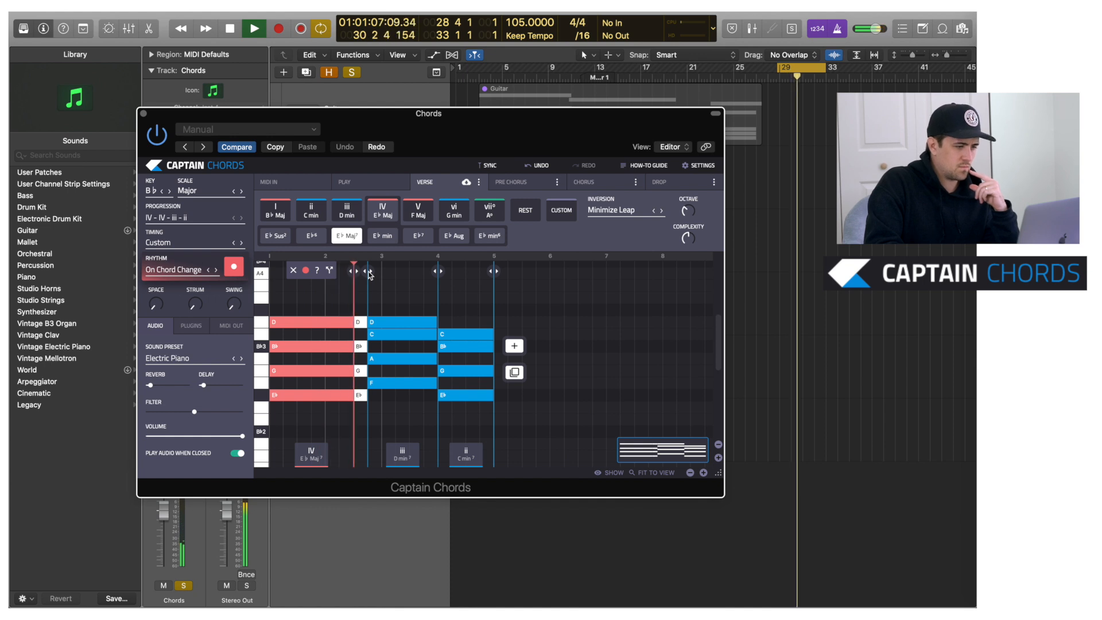
key(space)
Lengthen the short second E♭ Maj7 chord slightly and play the progression back
scroll(373, 276, up, 5)
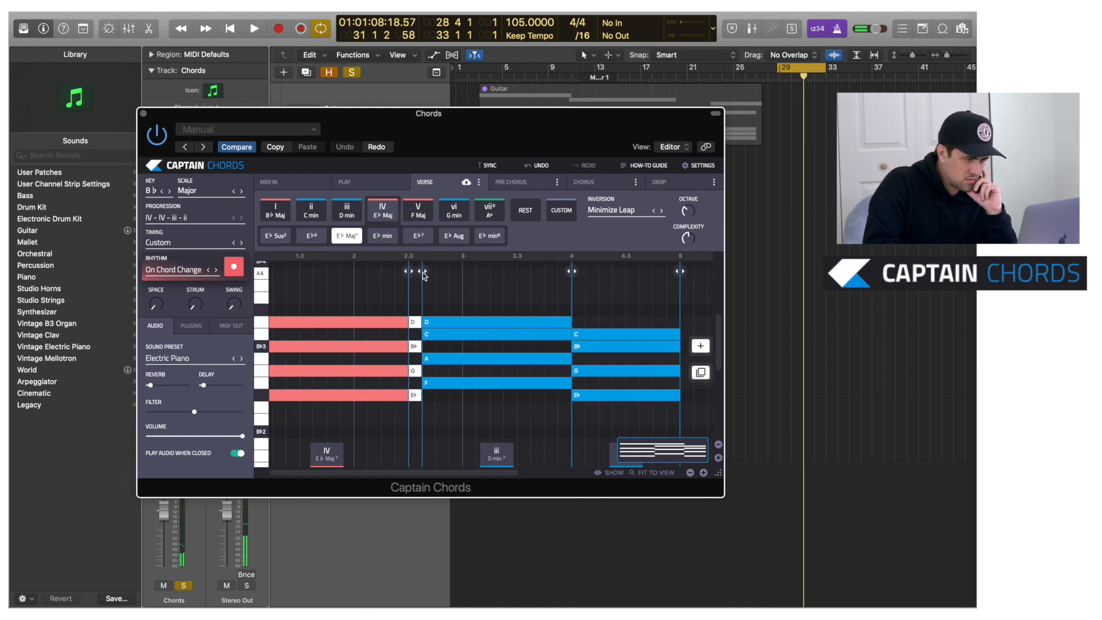
drag(421, 272, 432, 274)
key(space)
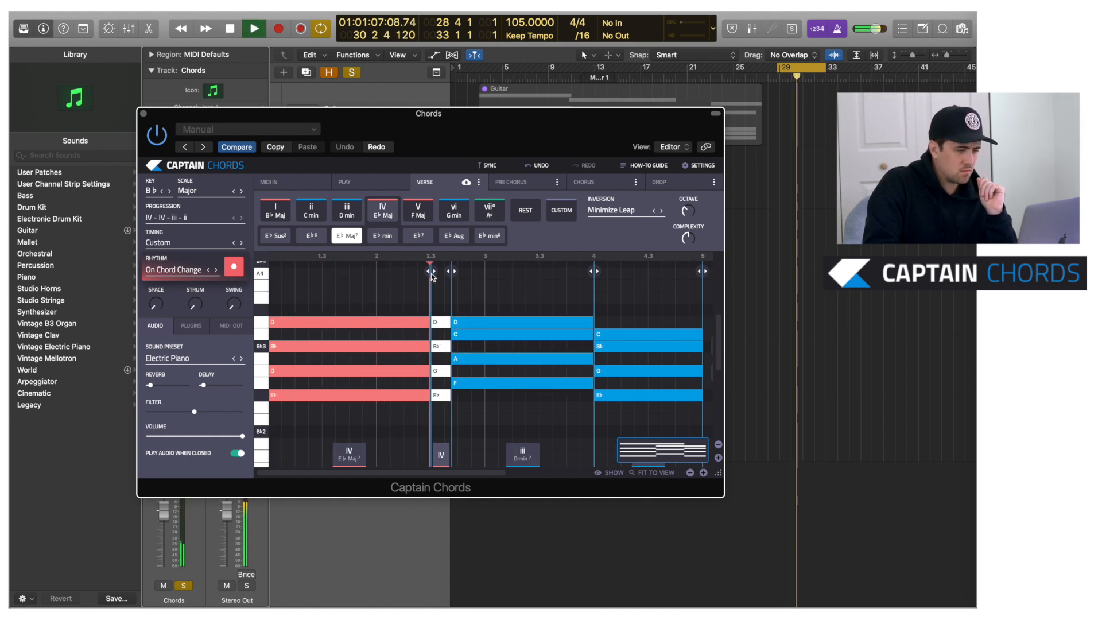
key(space)
Move the start of the C min7 chord earlier to measure 3 and play the progression back
drag(595, 272, 487, 280)
key(space)
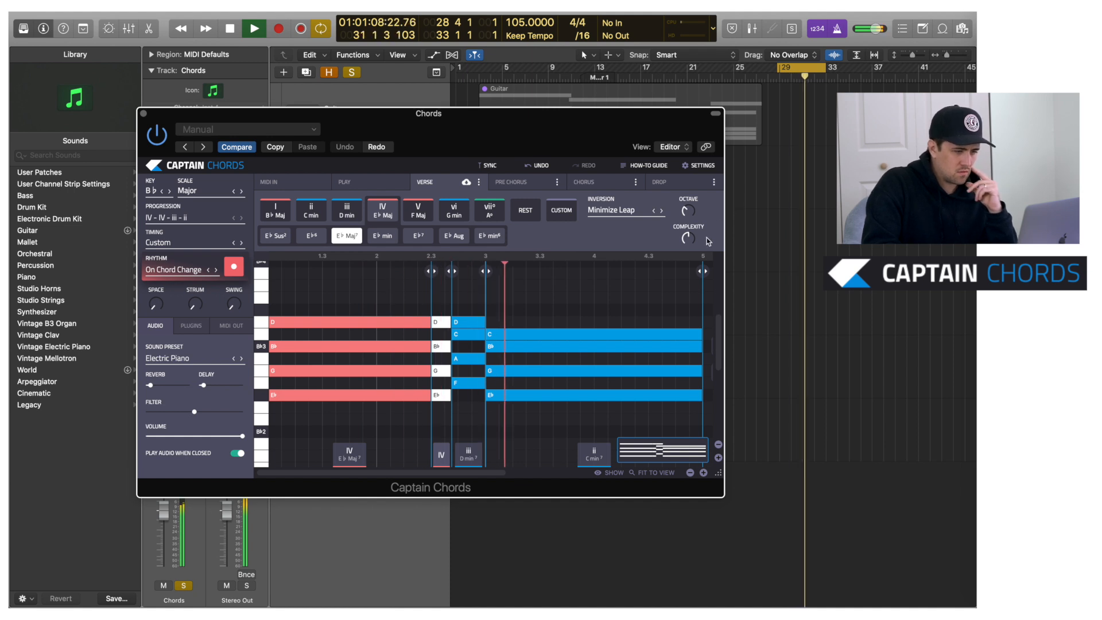
scroll(599, 341, right, 2)
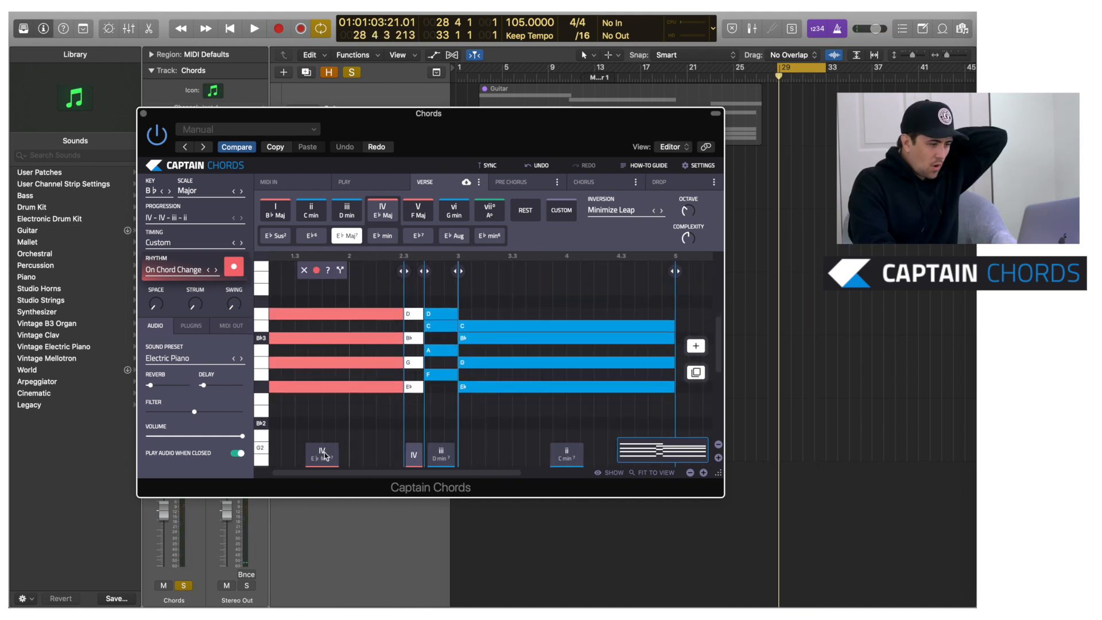
Raise the complexity of the opening E♭ Maj7 and the D min7 chords to add low bass notes, and open the inversion setting
click(324, 455)
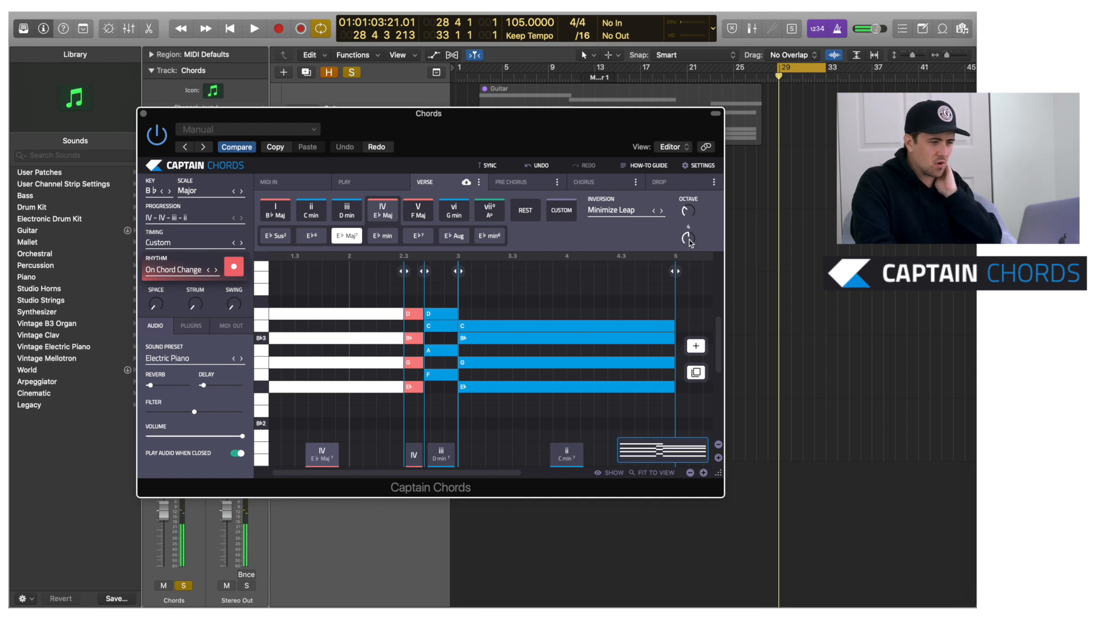
scroll(664, 274, left, 2)
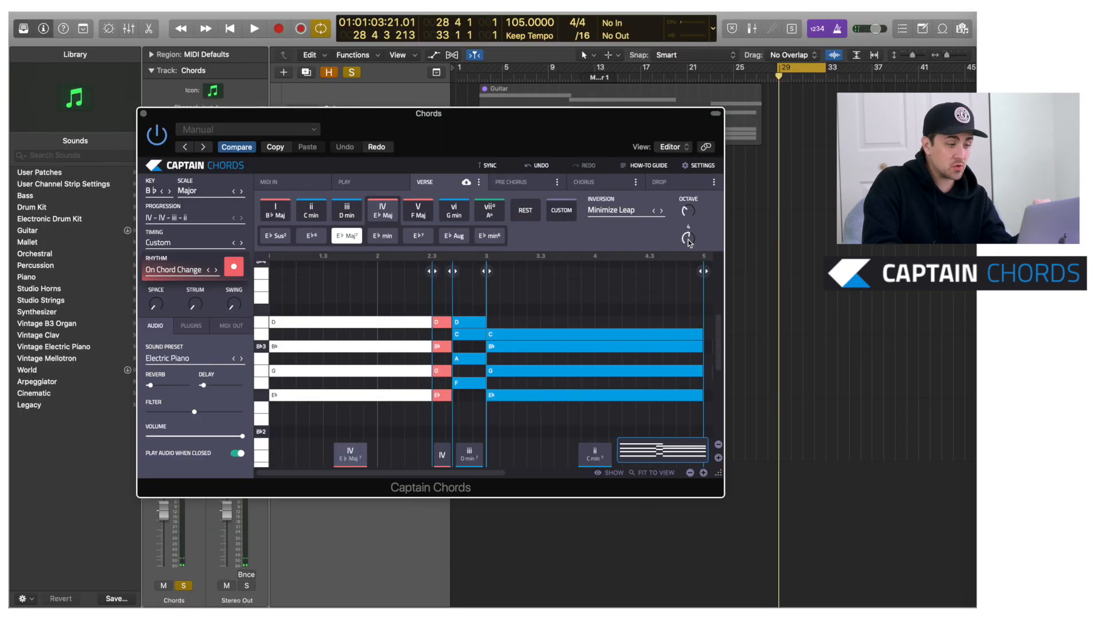
drag(690, 255, 690, 212)
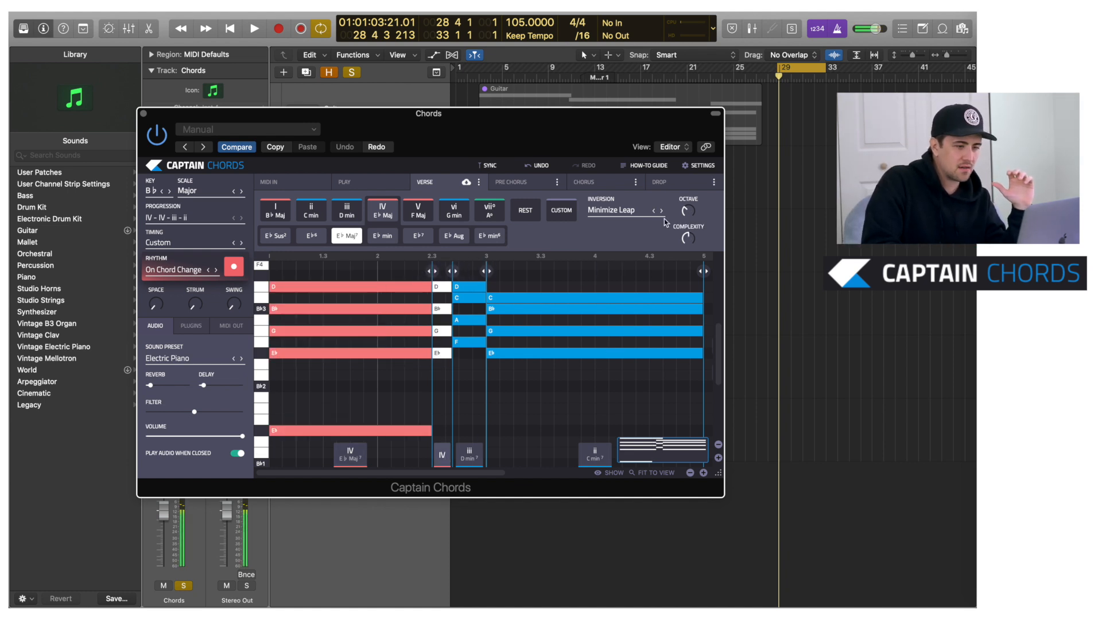
click(468, 454)
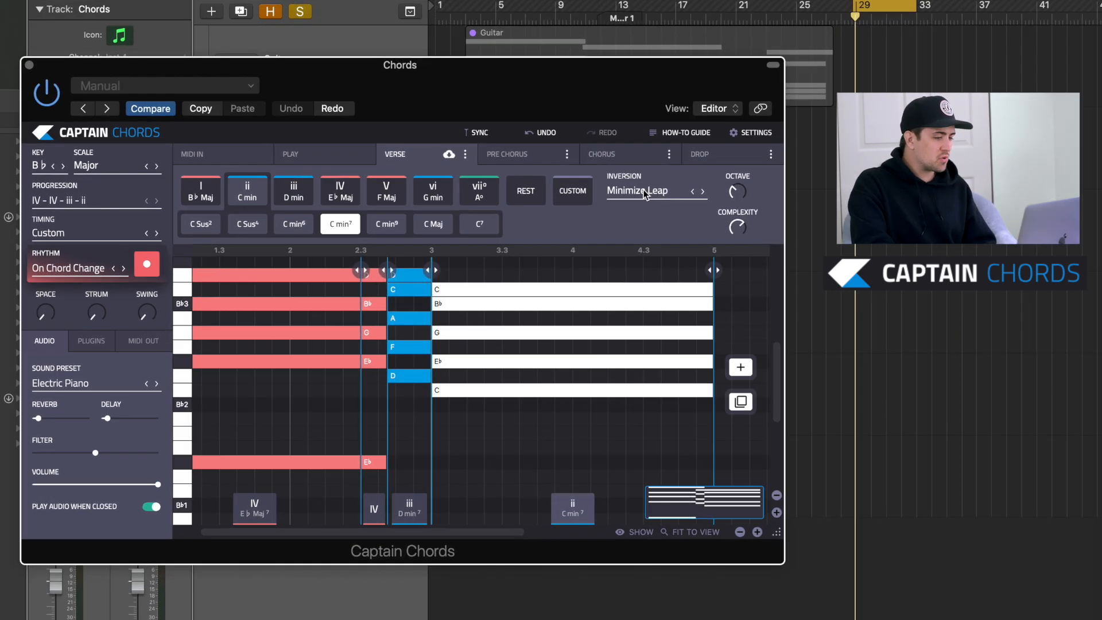
click(616, 211)
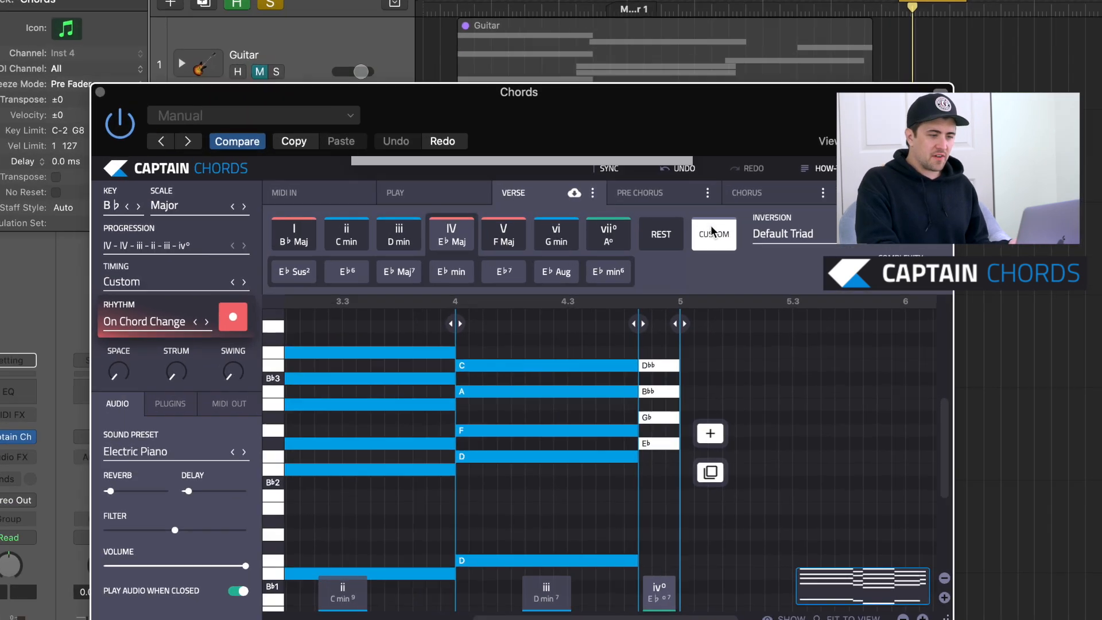
Define the short chord before measure 5 as a custom "c dim 7" chord and adjust its low E♭ note
click(652, 226)
text(c dim 7)
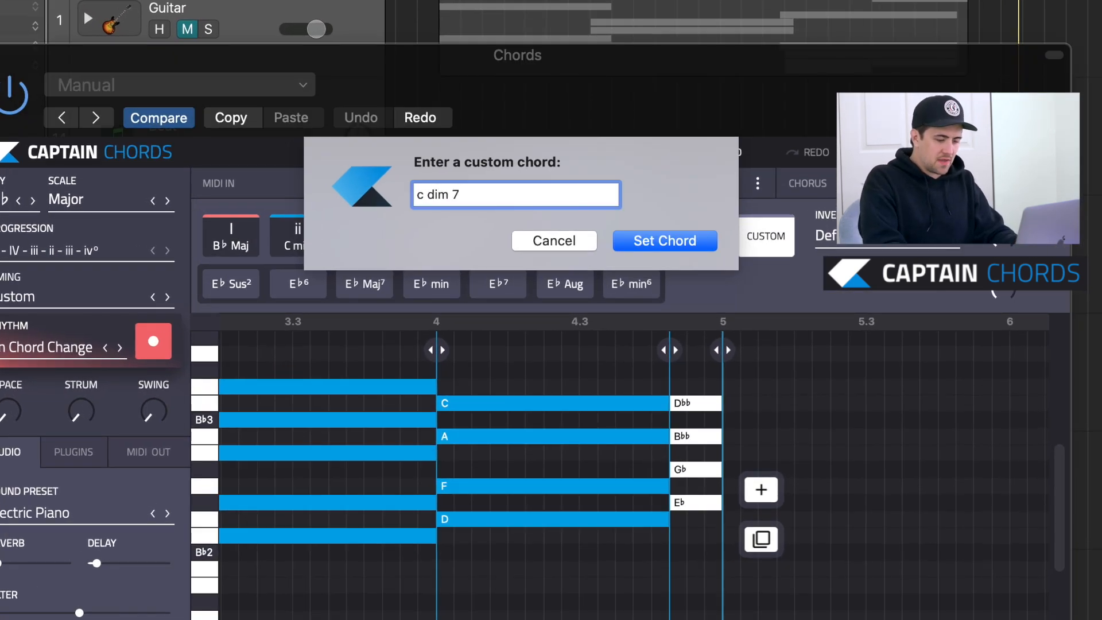
key(Return)
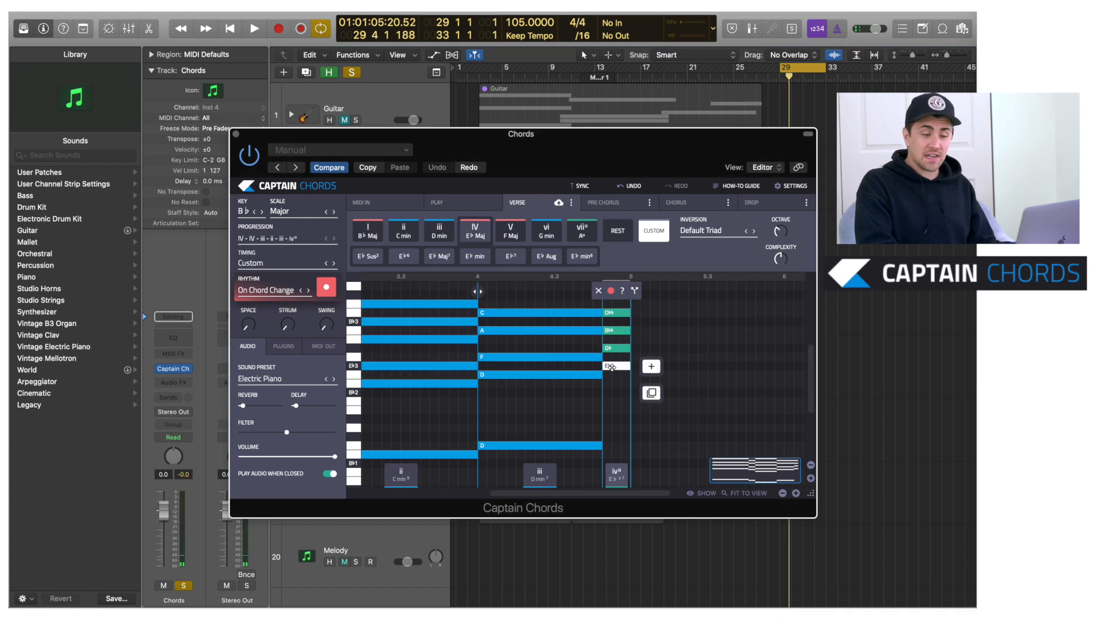
mouse_move(612, 369)
mouse_down()
mouse_move(612, 402)
mouse_move(612, 368)
mouse_up()
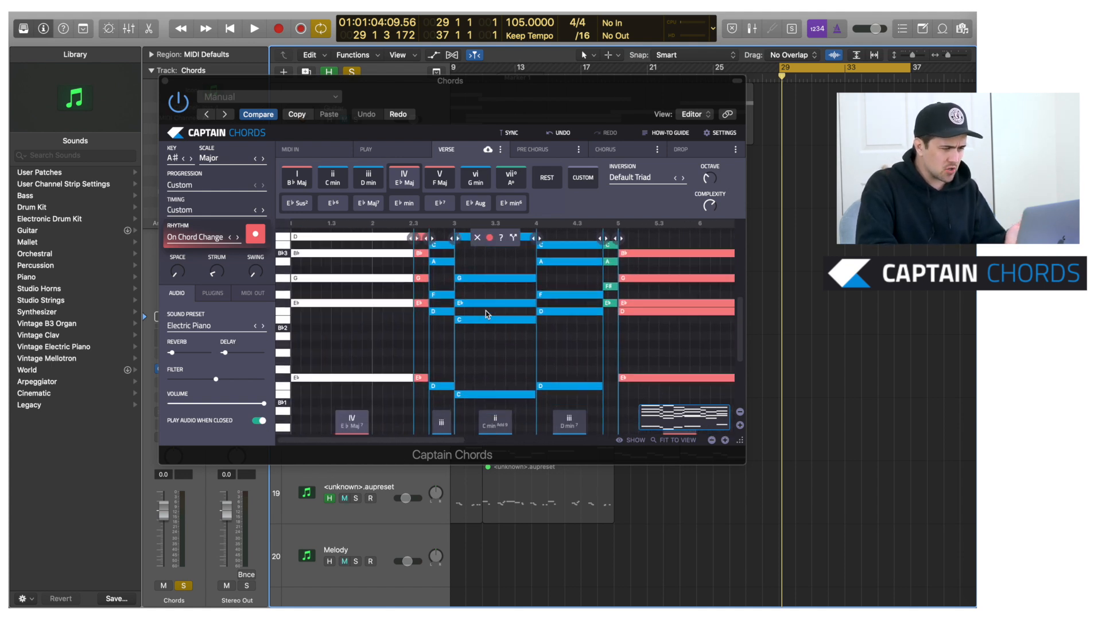
Set the final chord starting at measure 8 to F Maj and change it to the F min variation
click(440, 177)
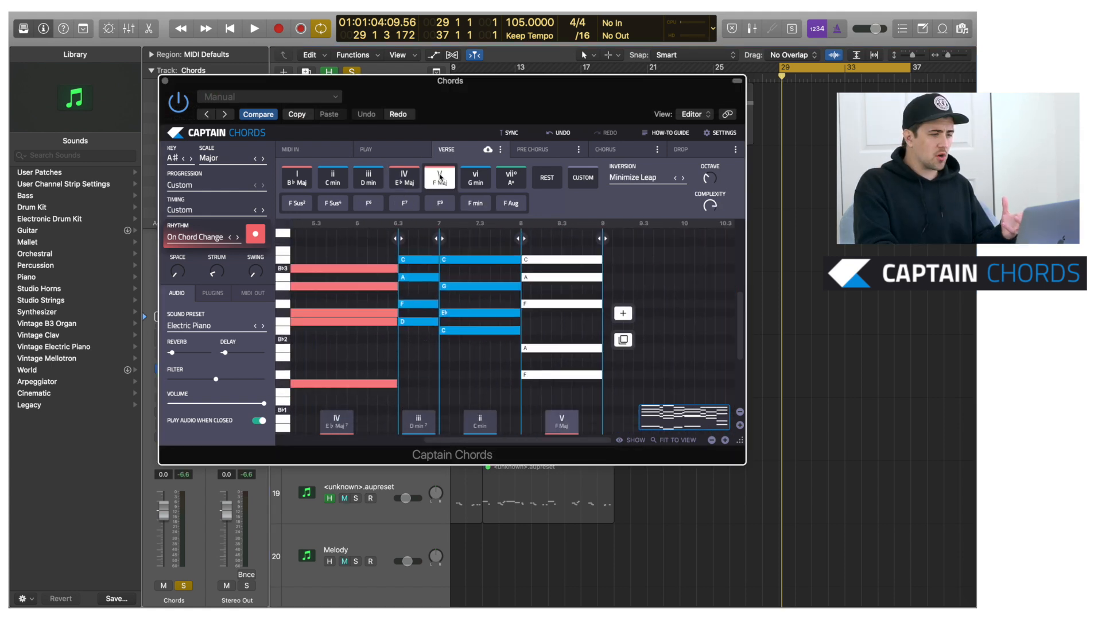
click(438, 181)
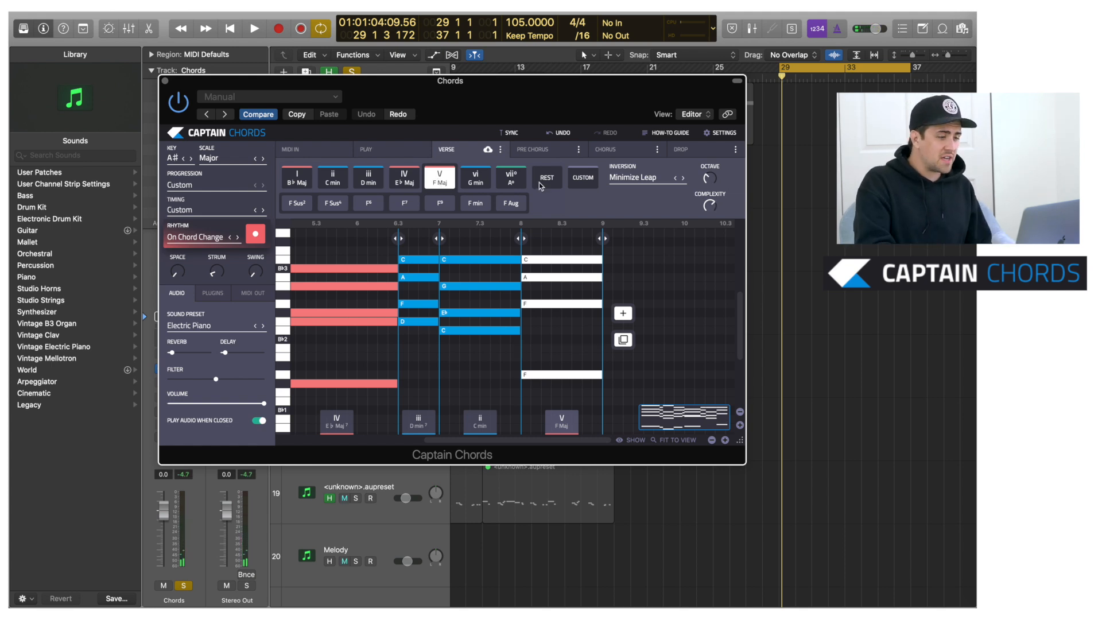
click(483, 204)
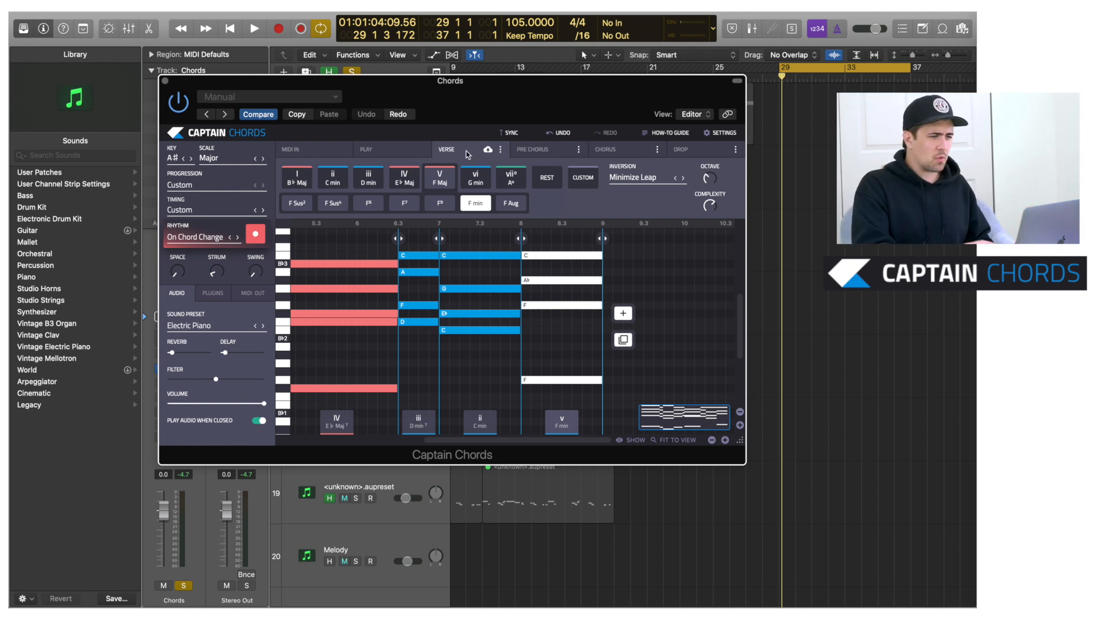
Look through the Pre Chorus, Chorus and Drop sections of the chord plugin
click(542, 154)
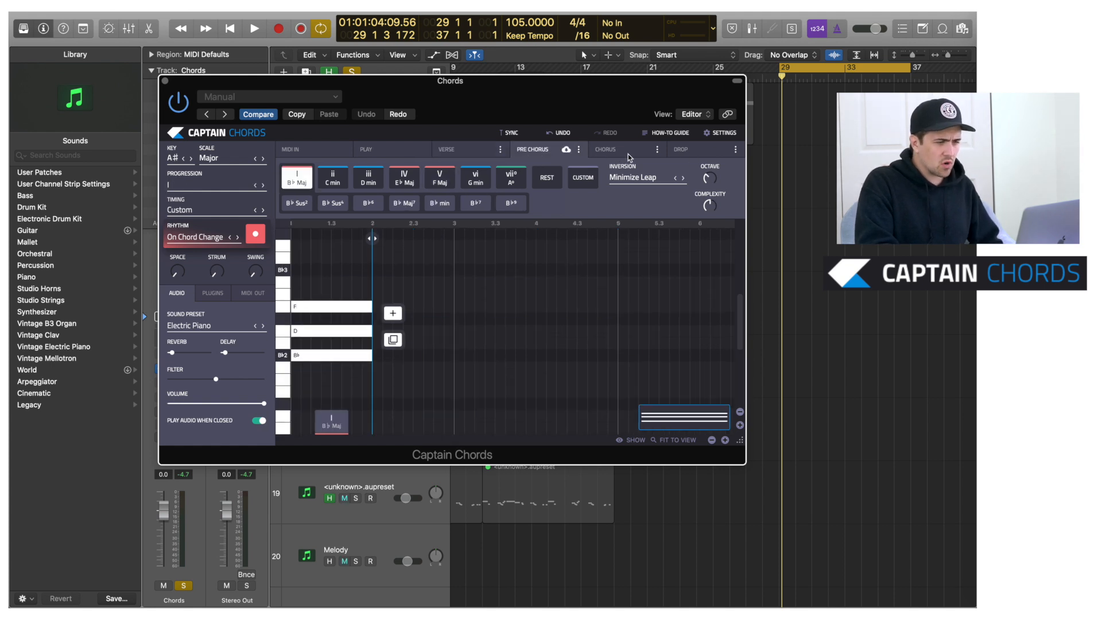
click(626, 154)
click(712, 154)
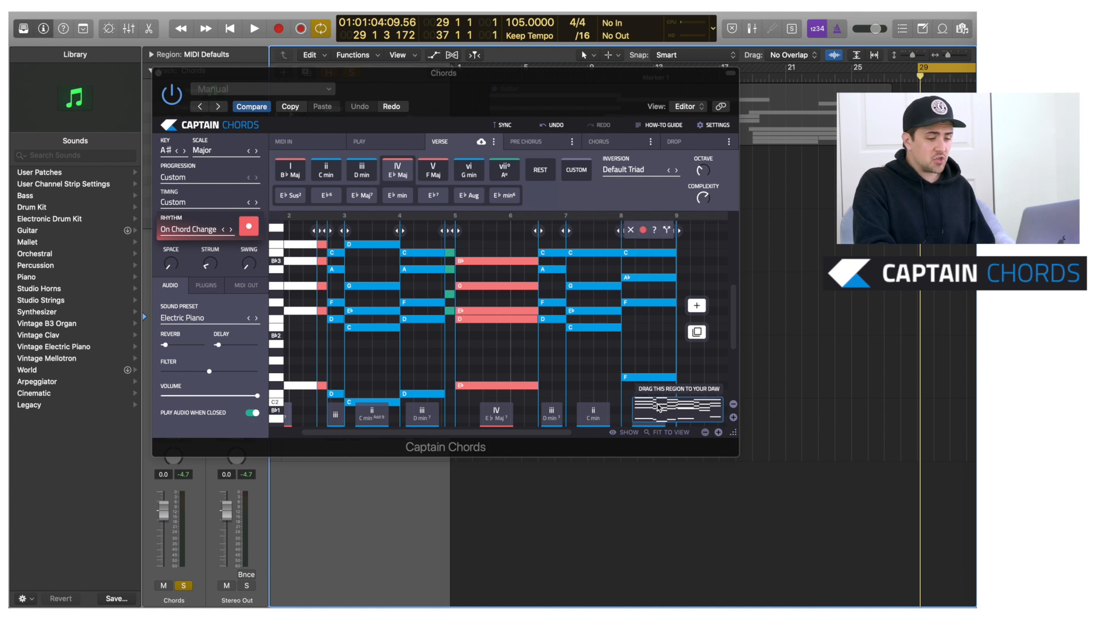
Place the Verse chord region on the Chords track of the arrangement at bar 3
drag(660, 417, 490, 186)
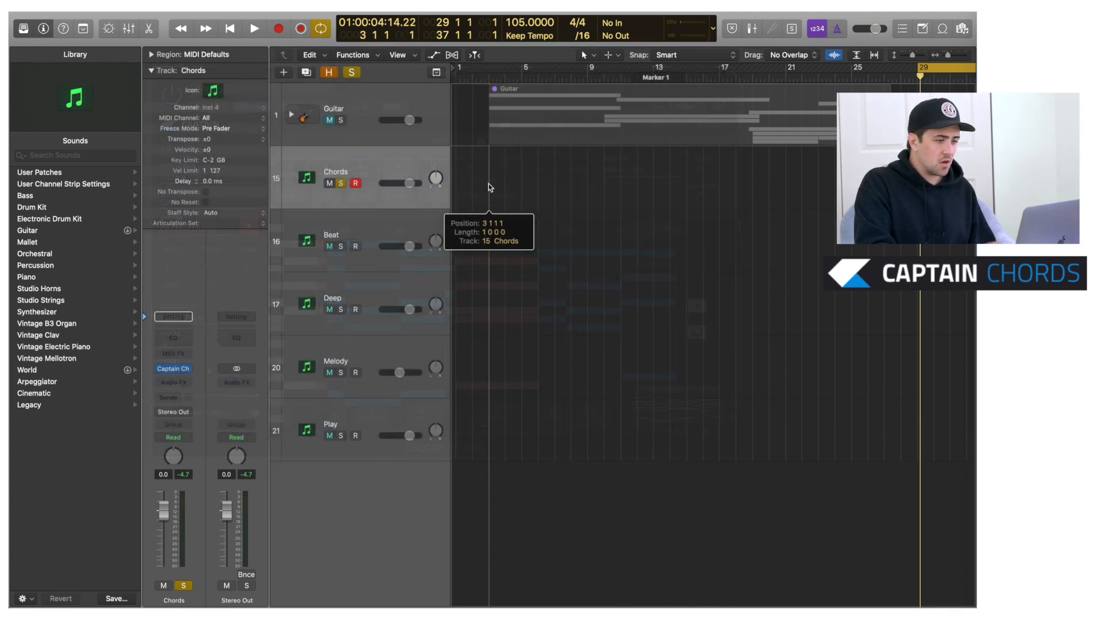
click(588, 222)
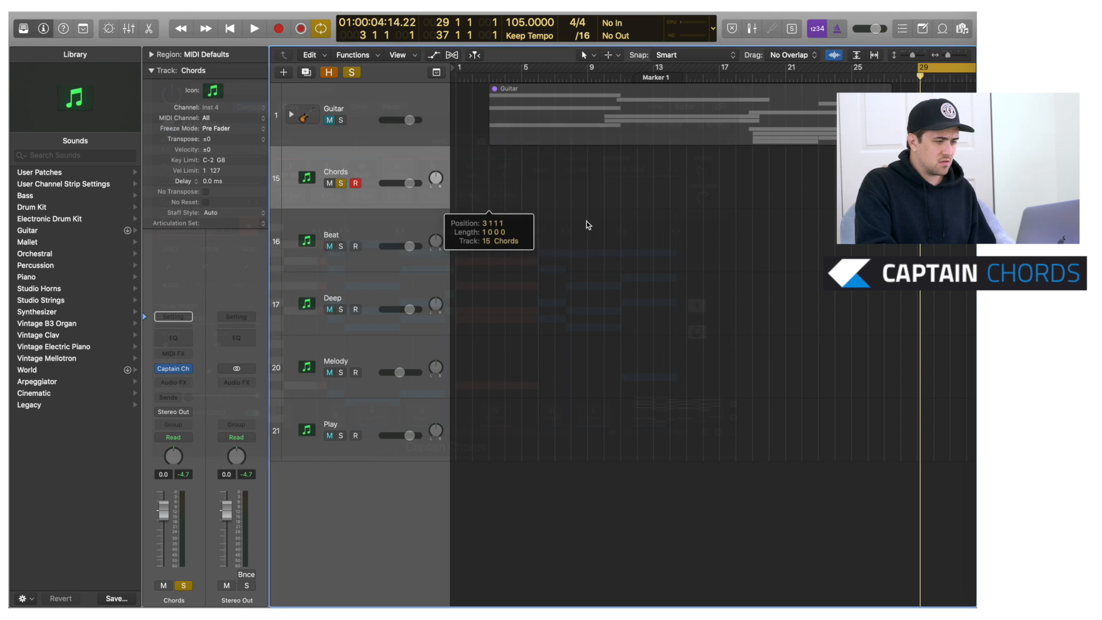
key(e)
key(e)
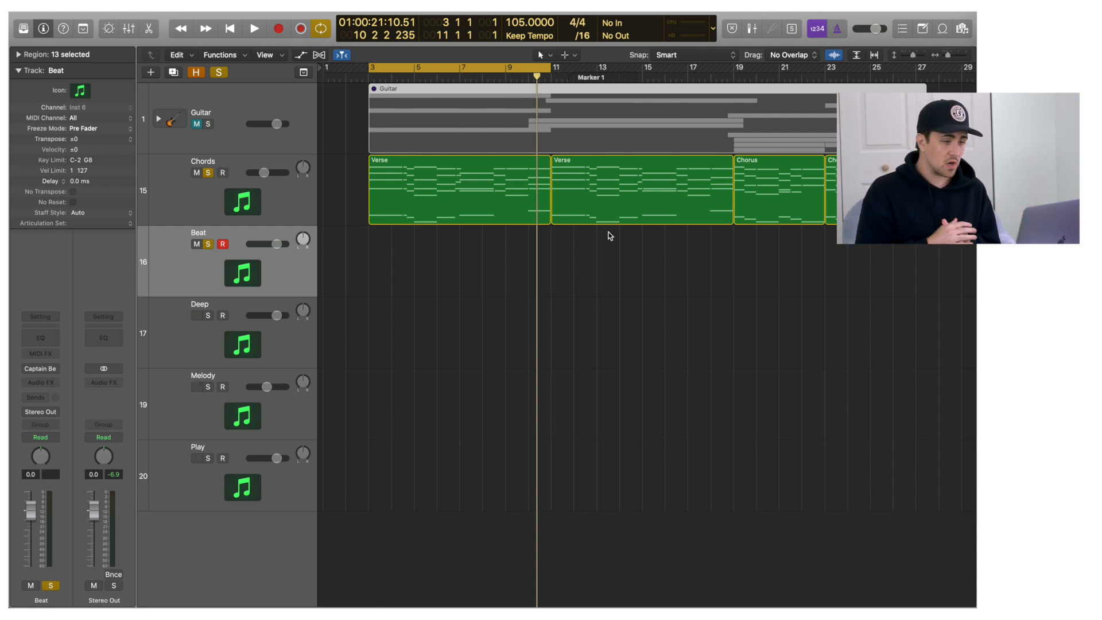
Open Captain Beat on the Beat track and look through its Pre Chorus, Chorus and Drop sections
click(379, 283)
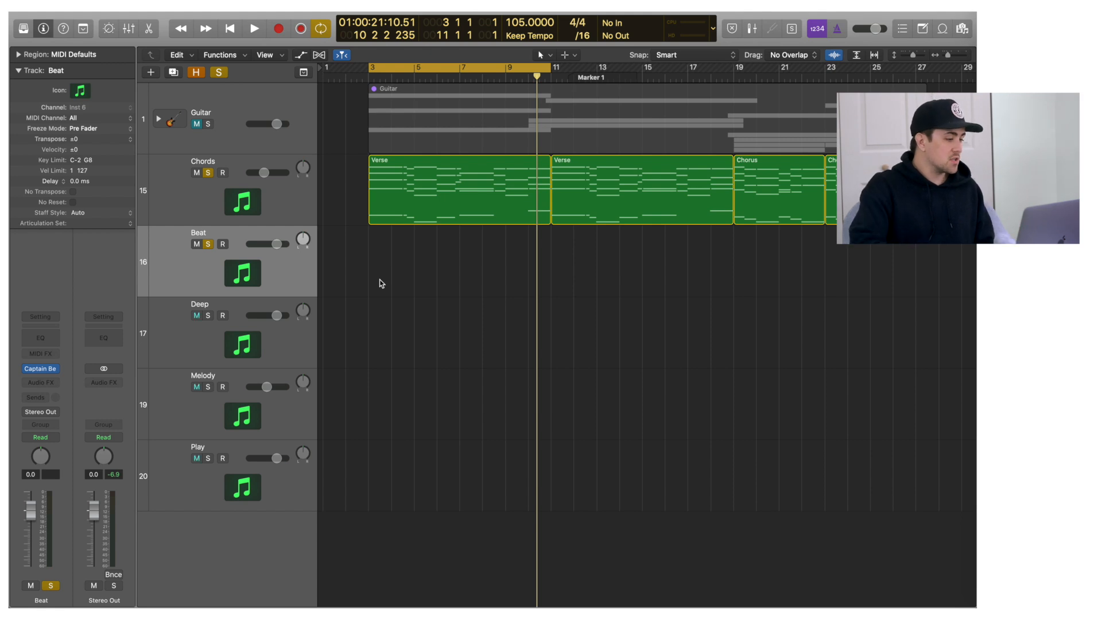
click(40, 368)
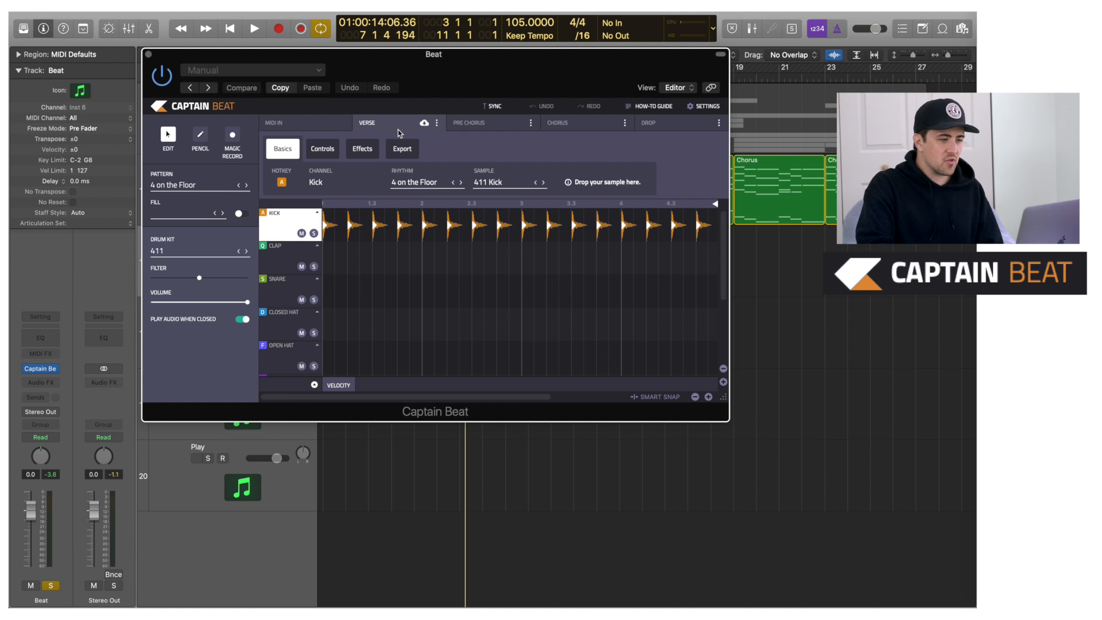
click(477, 129)
click(576, 122)
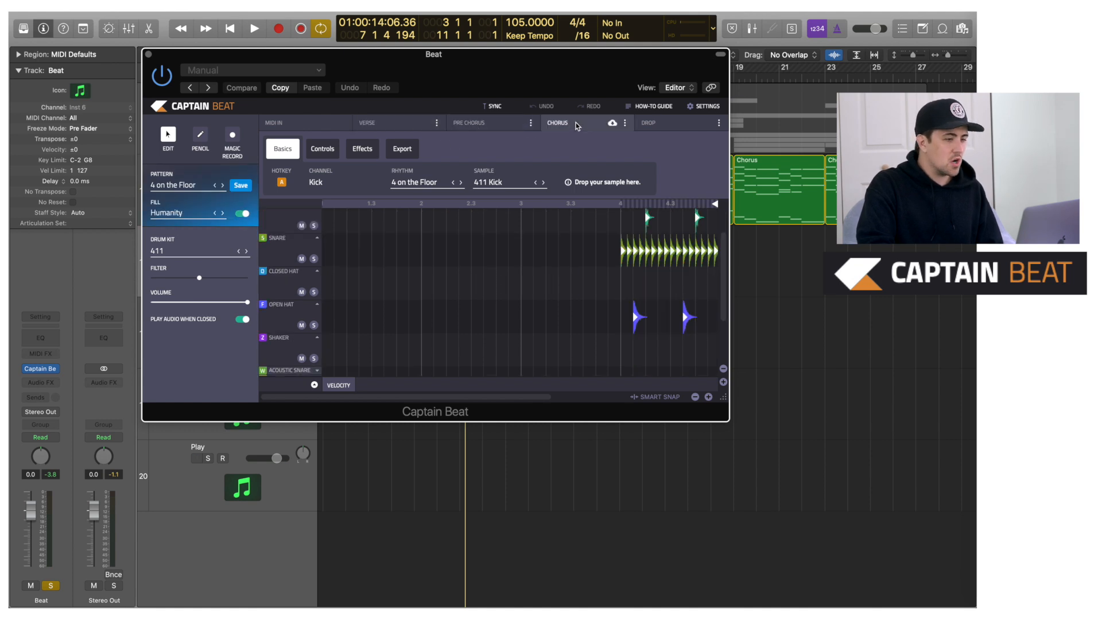
click(679, 130)
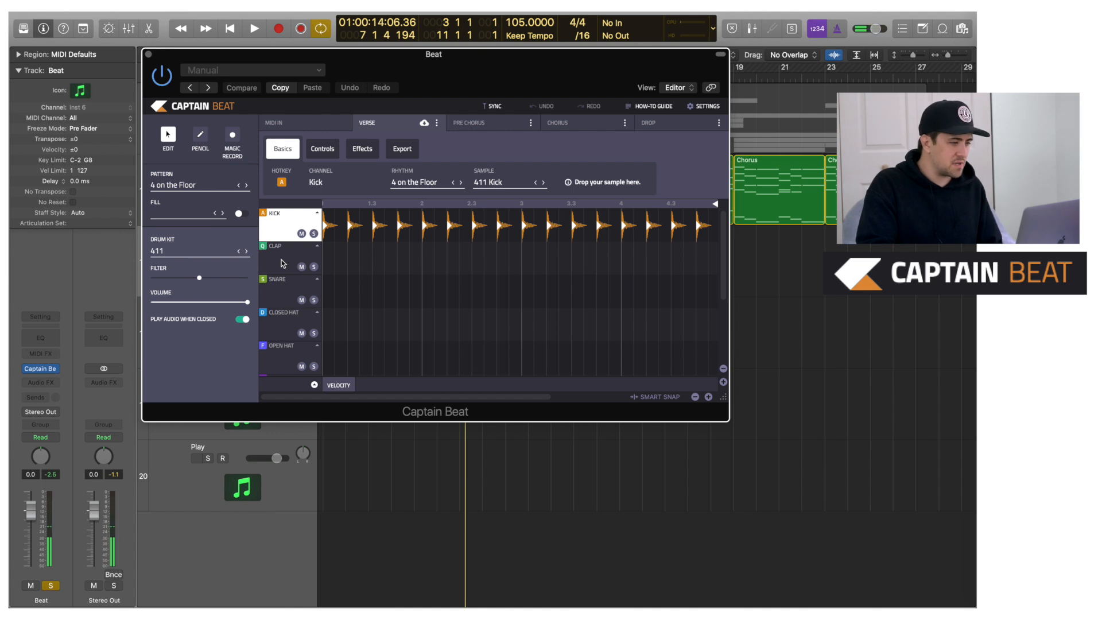
Audition the drum channels of the verse kit one by one, from Clap down to Tom 2
click(281, 259)
click(281, 293)
click(281, 323)
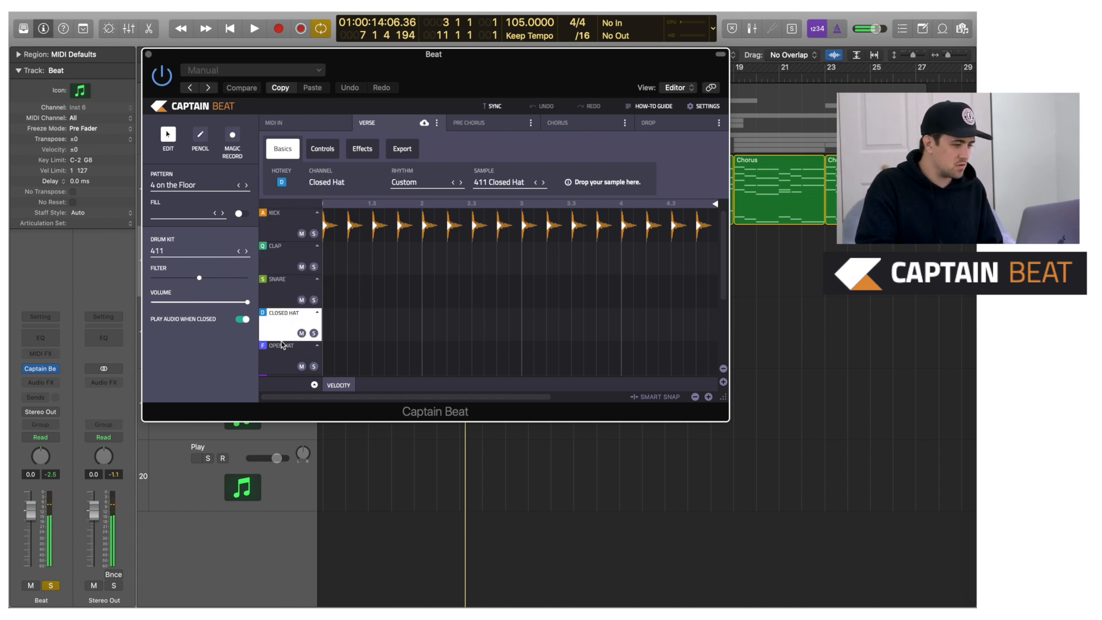
click(282, 354)
scroll(282, 354, down, 2)
click(281, 343)
click(281, 351)
click(279, 360)
scroll(279, 367, up, 2)
Browse the drum kit library, looking through Classic Favorites and the After Hours kits
click(216, 249)
scroll(218, 270, down, 8)
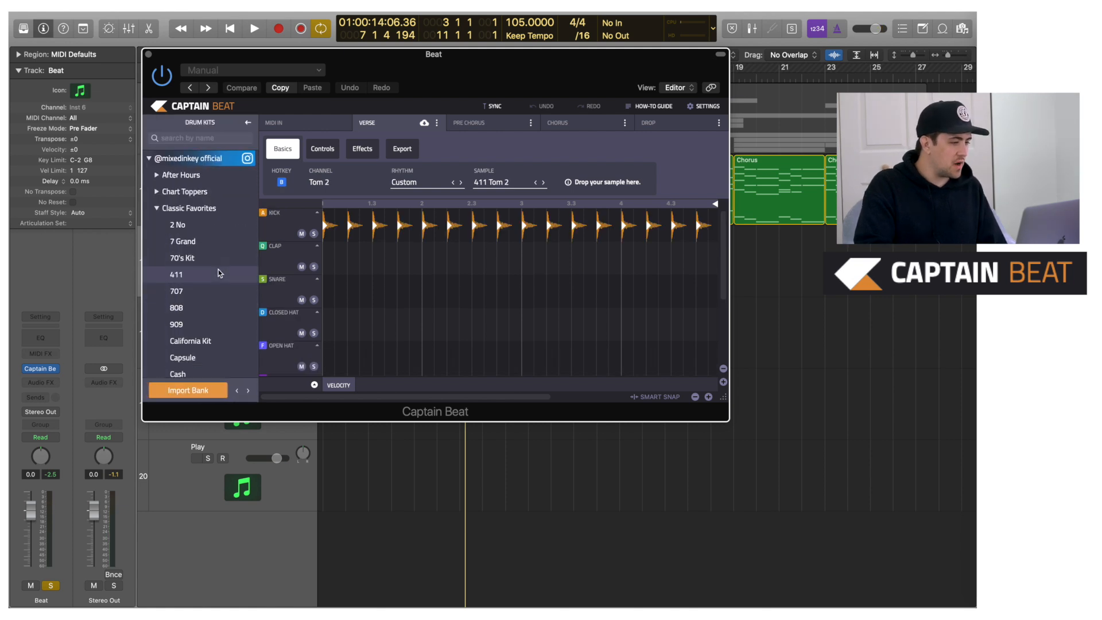
scroll(218, 269, down, 4)
scroll(218, 269, up, 15)
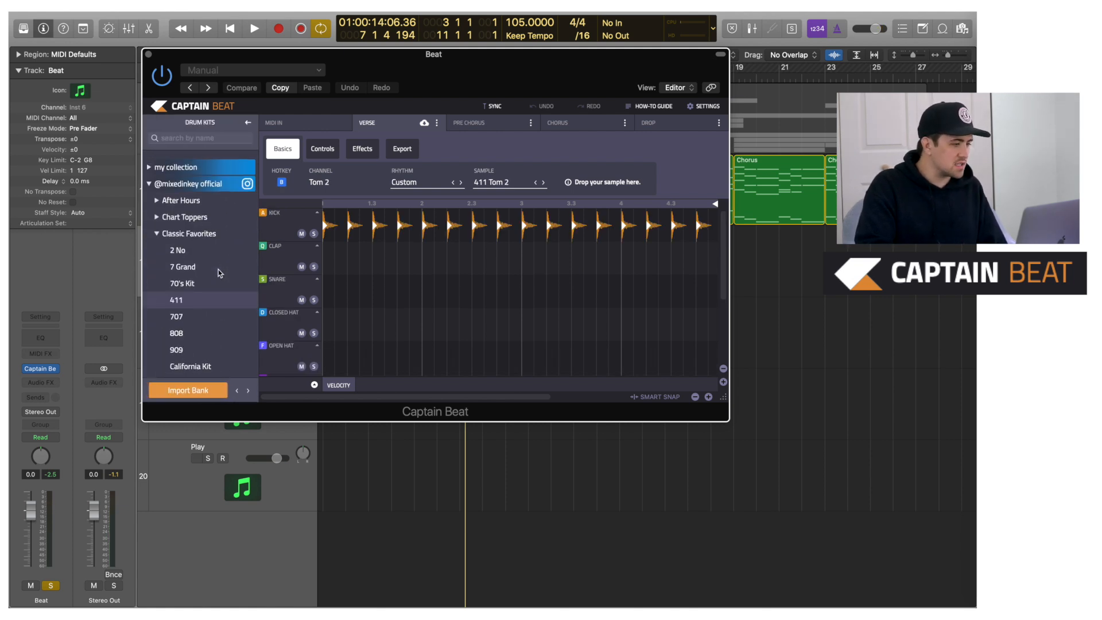
click(157, 214)
click(158, 198)
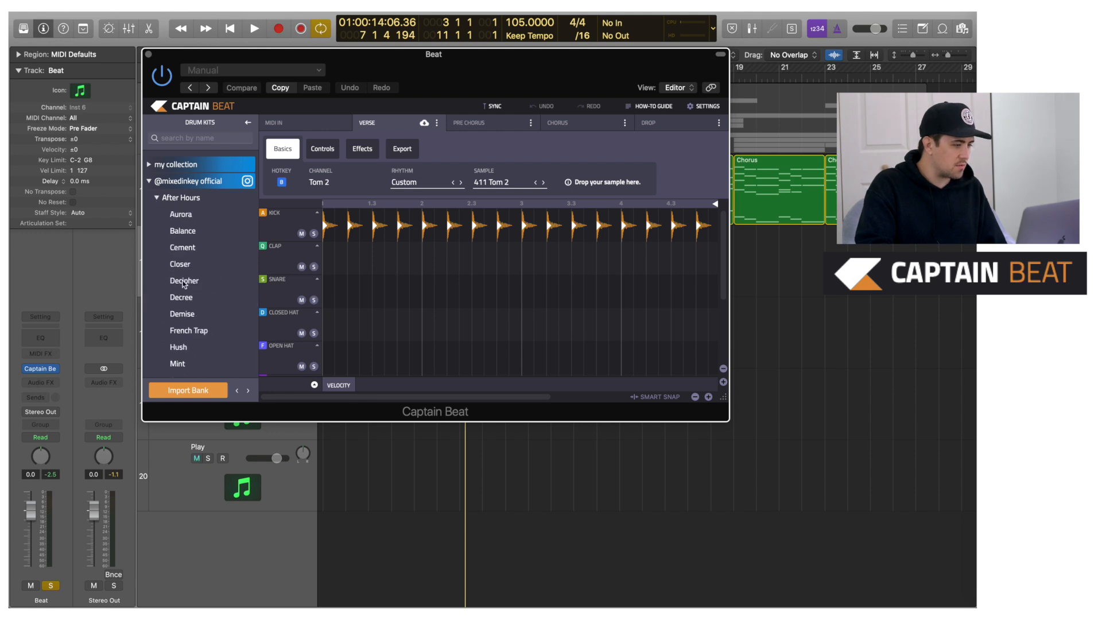
Audition the kits in the Dub Kits collection one after another, working upward through the list
scroll(185, 278, down, 10)
click(186, 321)
key(Up)
key(Up)
key(Up)
key(Up)
key(Up)
key(Up)
key(Up)
key(Up)
key(Up)
key(Up)
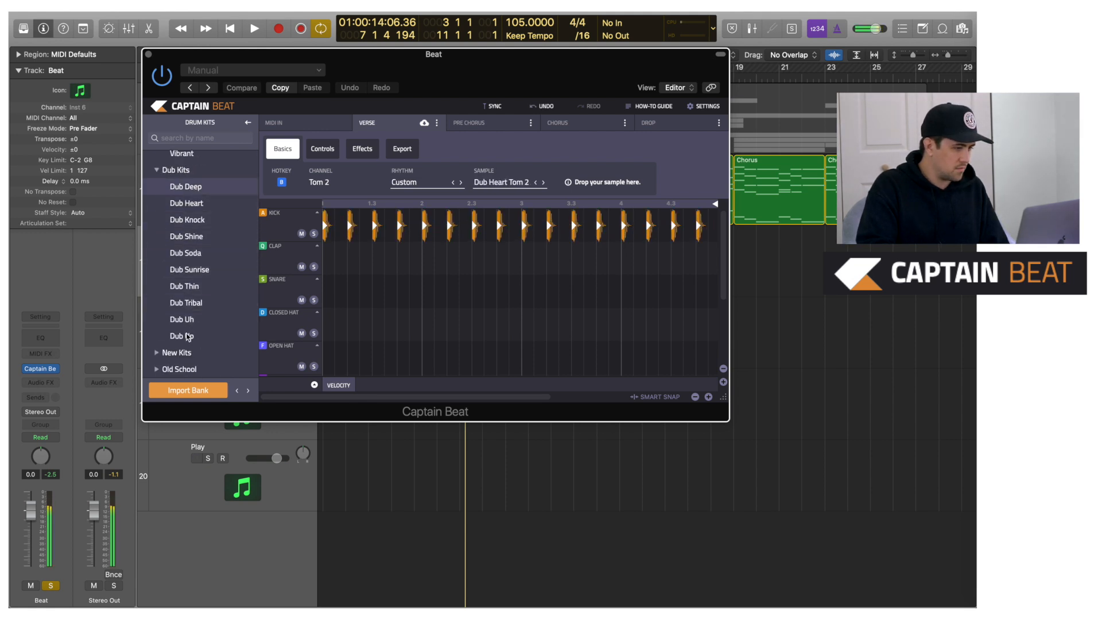
key(Up)
key(Up)
key(Up)
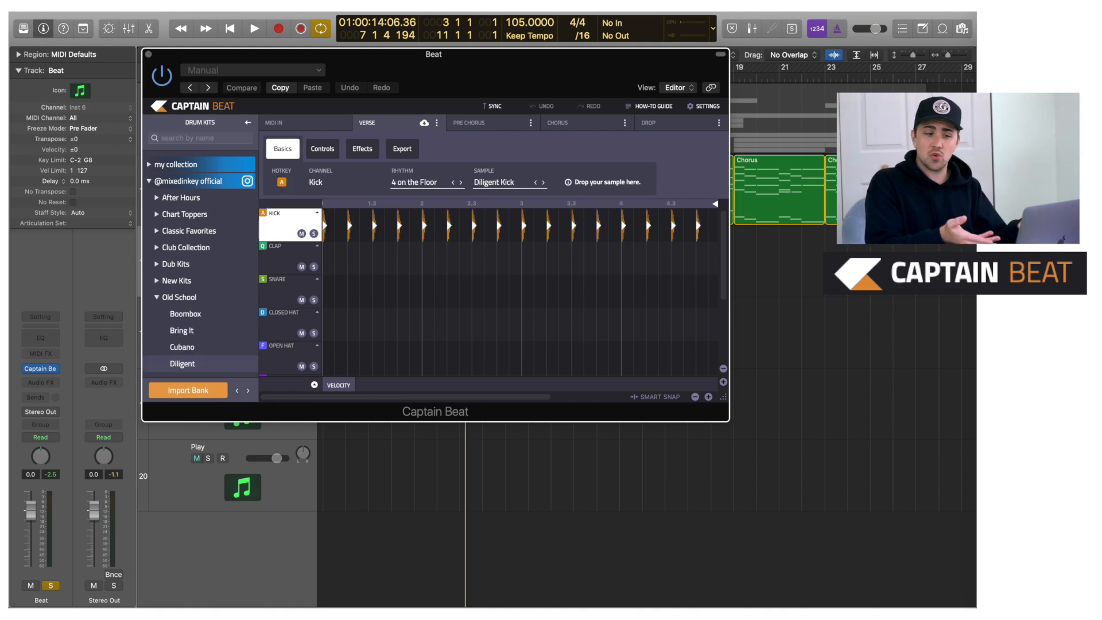
Load OS_VV_Pedal_Kick.wav from the separate Drums sample library window into the Kick channel, close that window and play the verse beat
key(super+Tab)
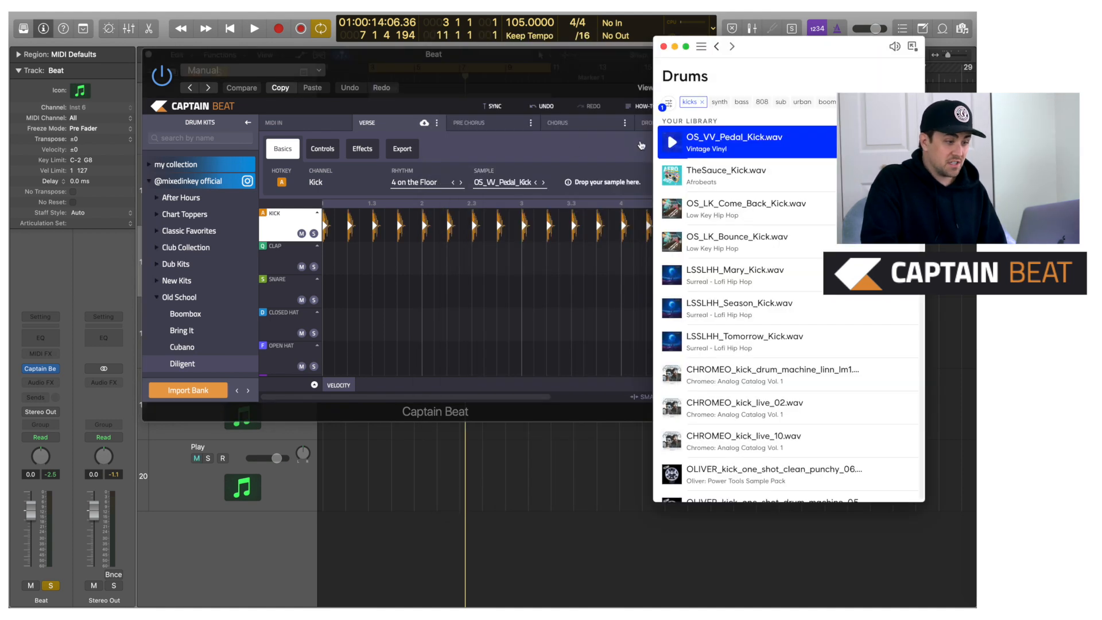
click(664, 47)
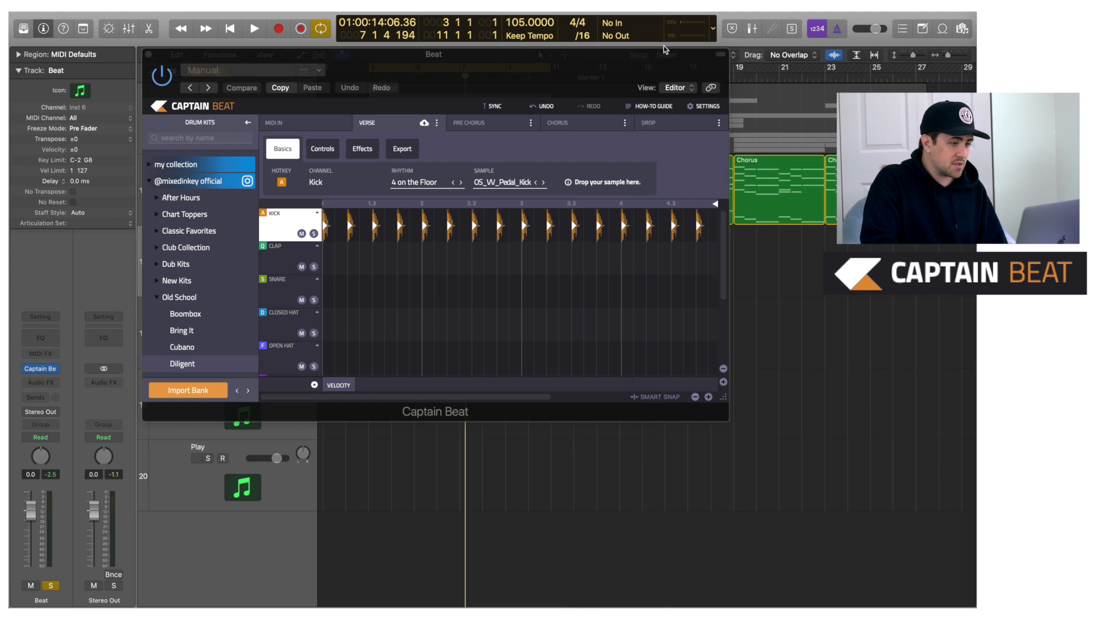
click(367, 235)
key(space)
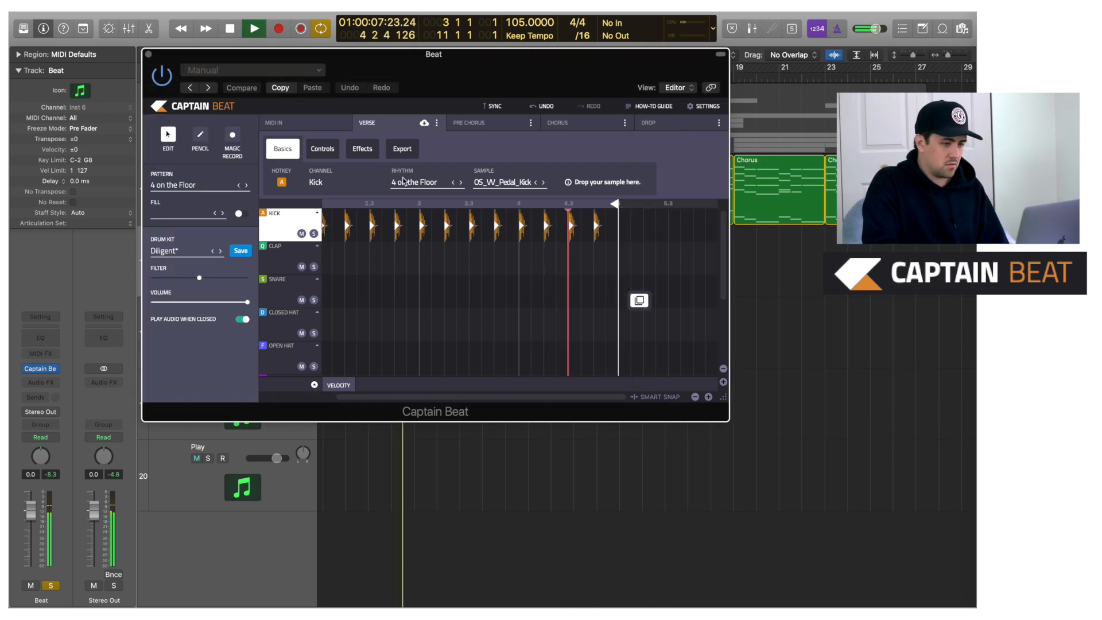
key(space)
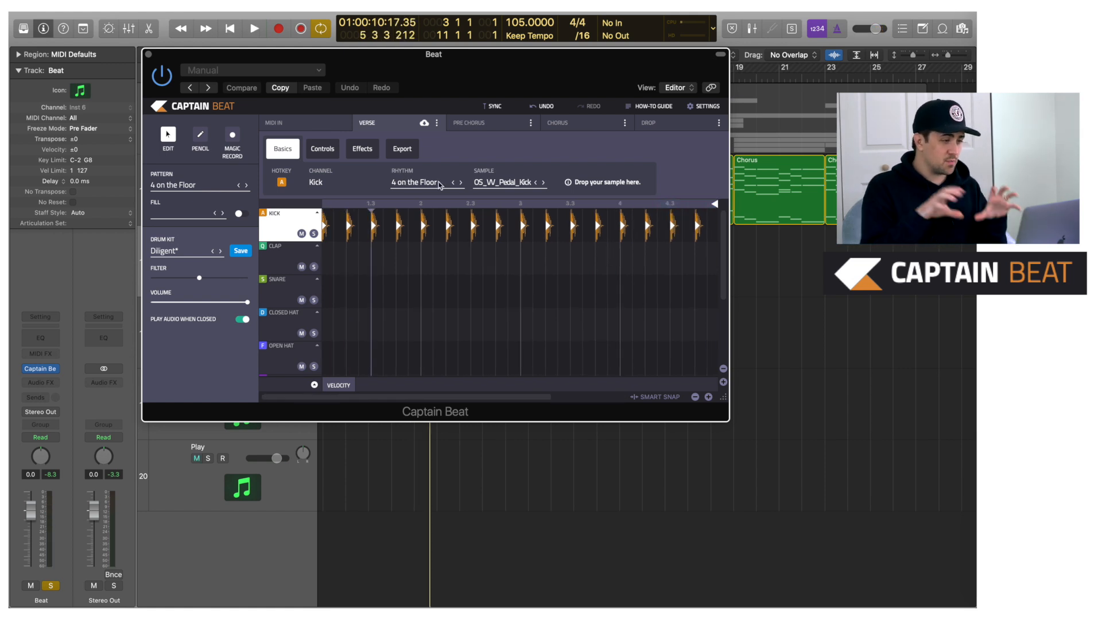
Try the House rhythms from Amigos 125 through Electric 122 on the Kick channel
click(439, 184)
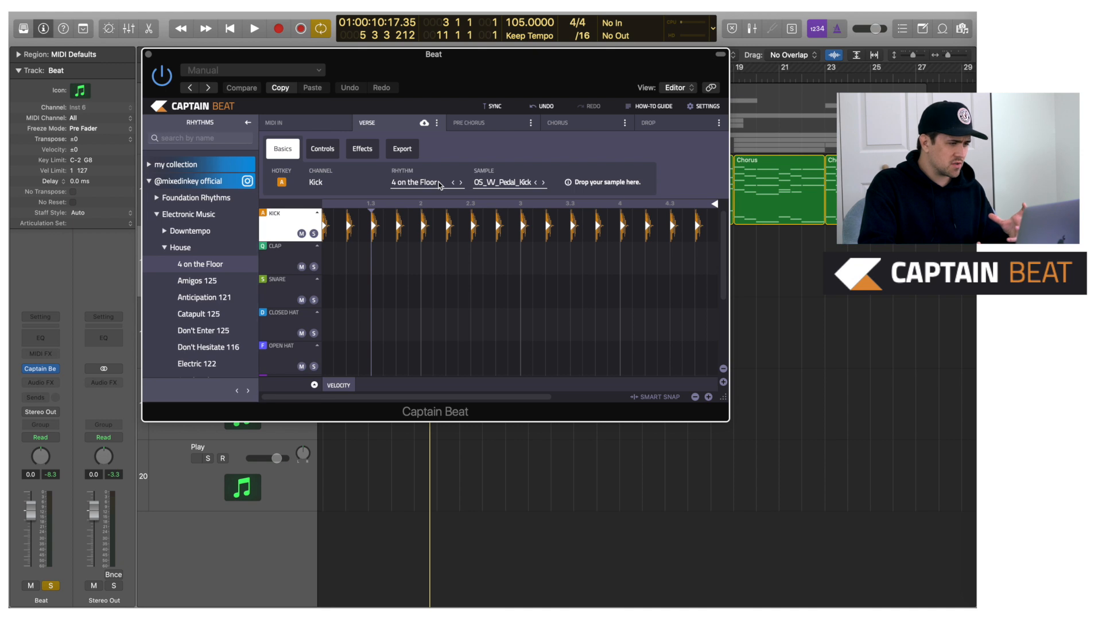
scroll(190, 320, down, 1)
click(198, 280)
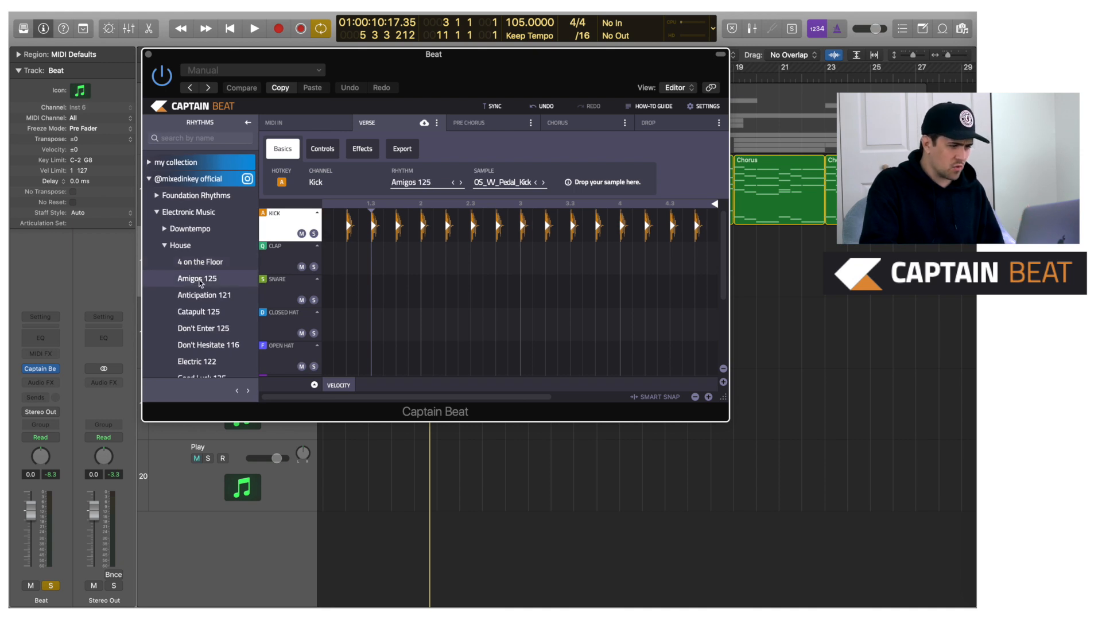
key(Down)
key(Down)
key(Down)
key(Down)
key(Down)
key(Left)
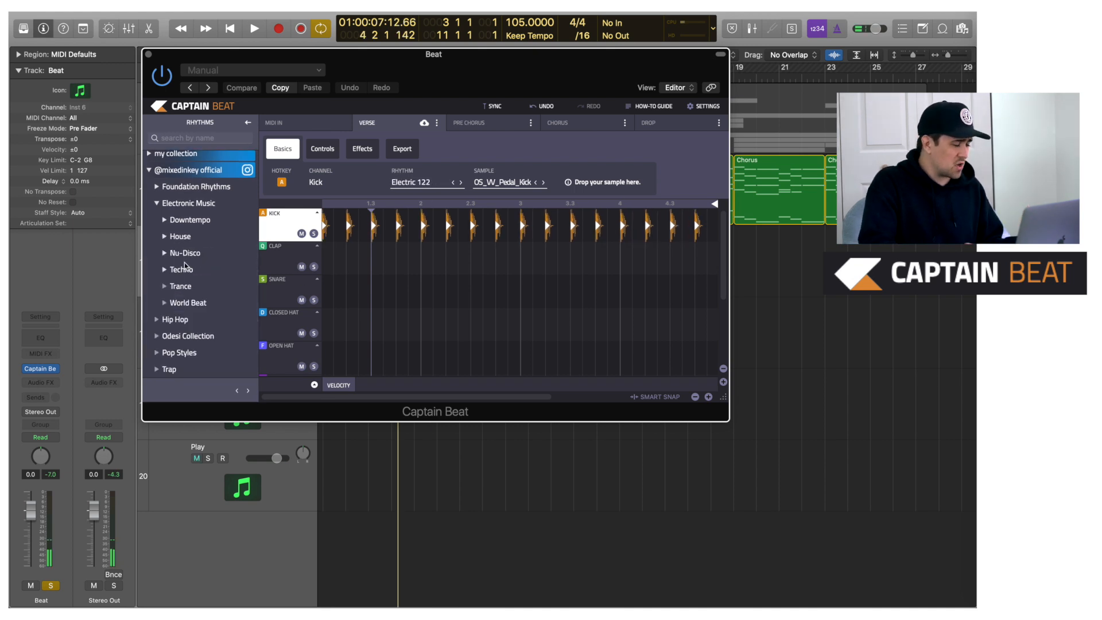
Try the Nu-Disco rhythms from Claptacular 120 through Steppin Out 120 on the Kick channel during playback
click(165, 253)
click(212, 286)
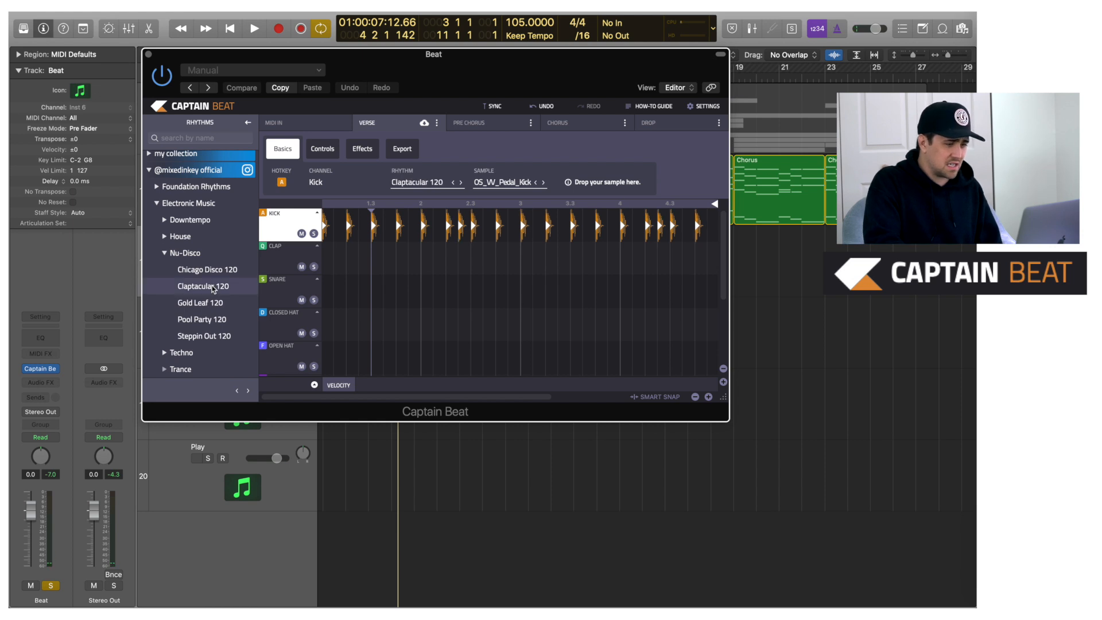
key(space)
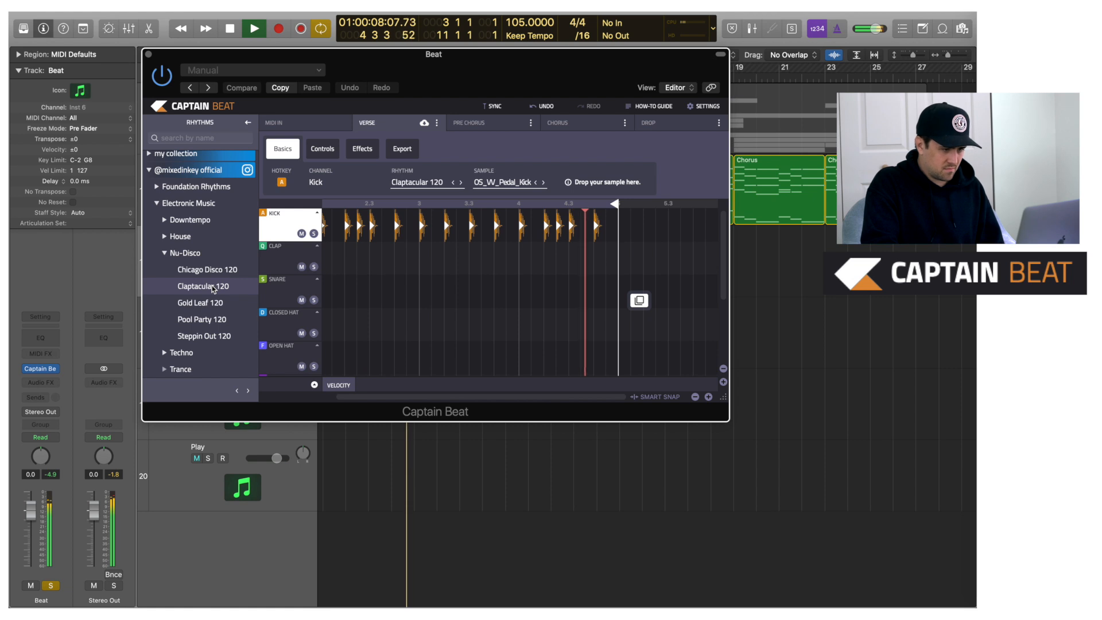
key(Down)
key(Down)
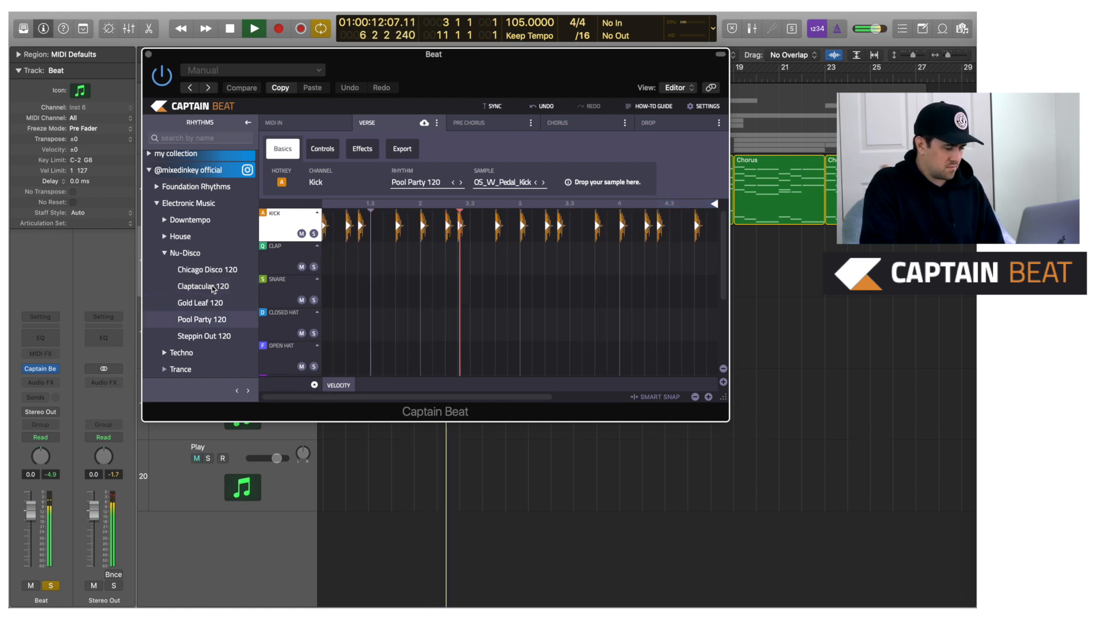
key(Down)
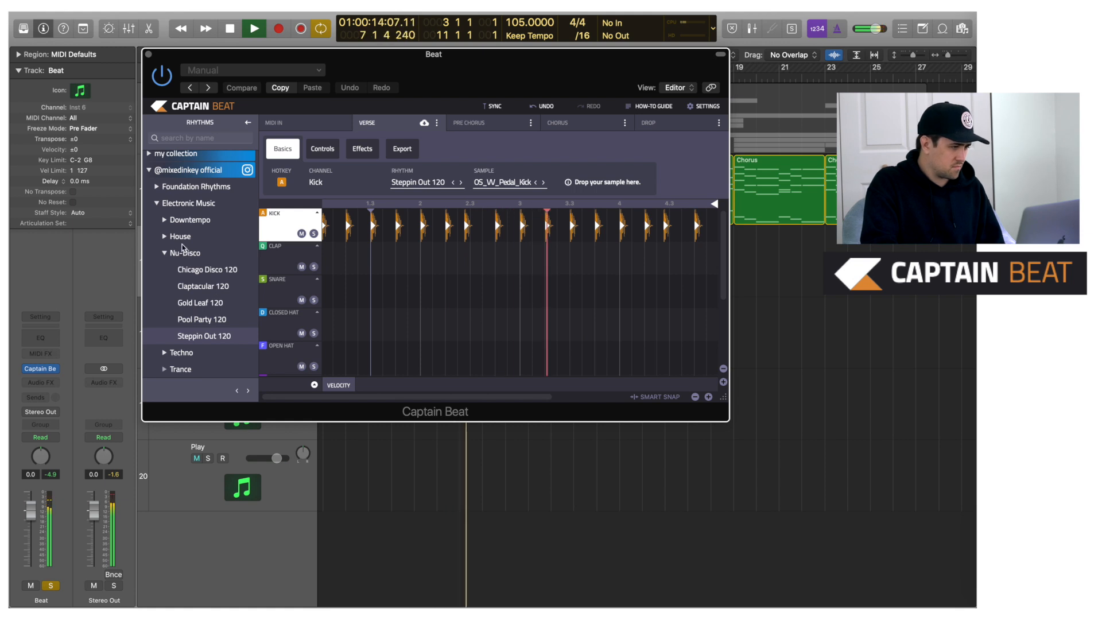
scroll(212, 289, down, 3)
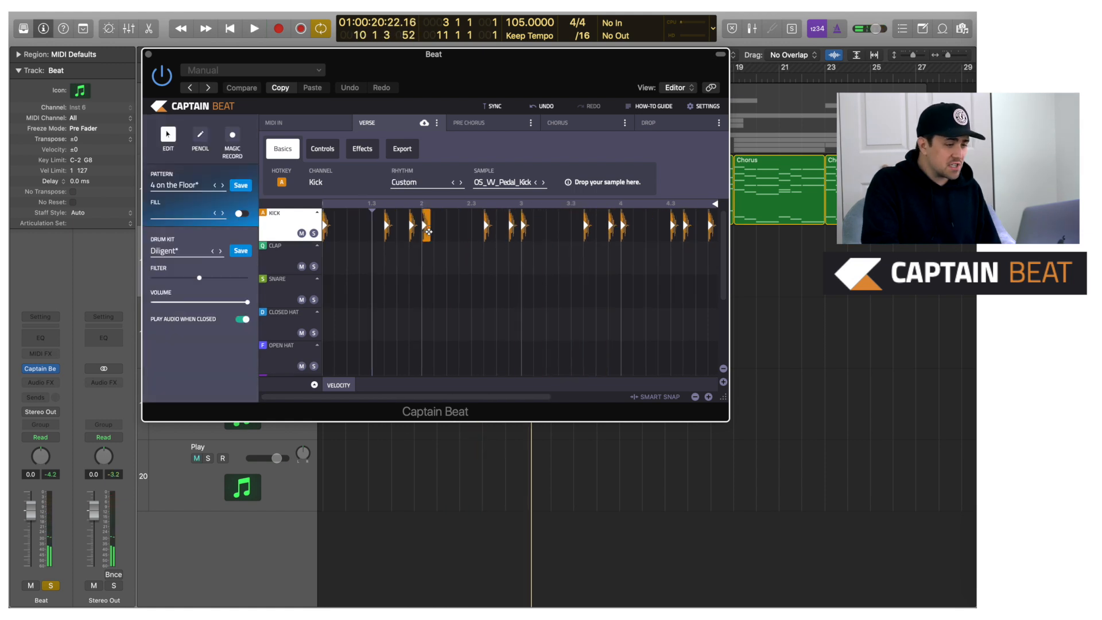
Move the kick hit at measure 2 about one beat later and delete the hit just before measure 2
drag(428, 232, 452, 233)
click(415, 225)
key(Delete)
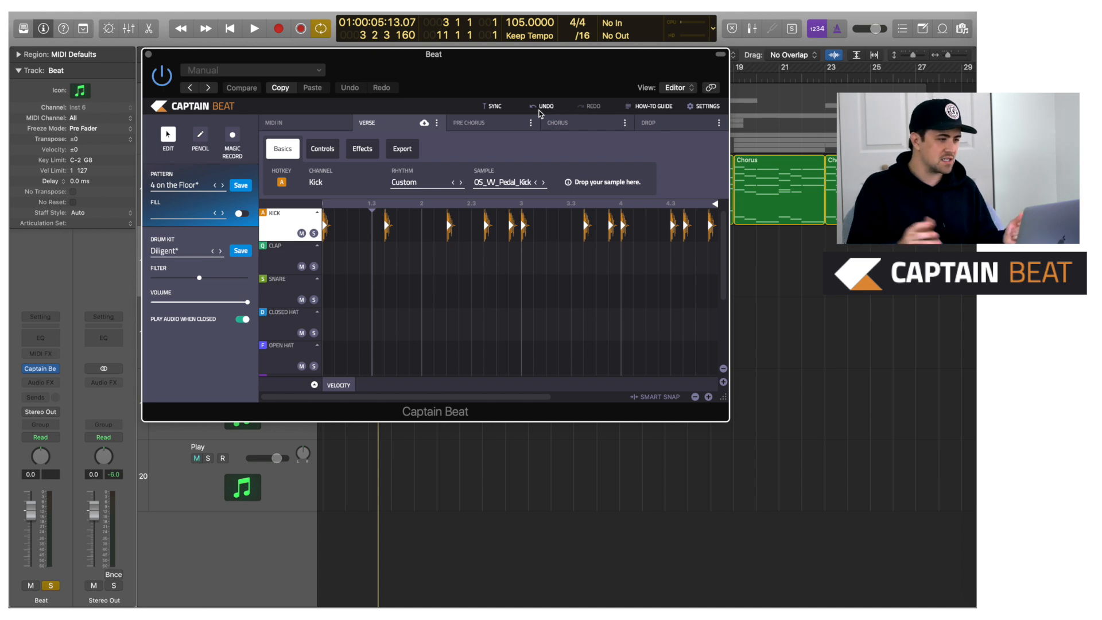
Undo the last beat edit and record clap, snare and closed hat hits over the verse kick pattern with Magic Record during playback
click(542, 107)
click(232, 135)
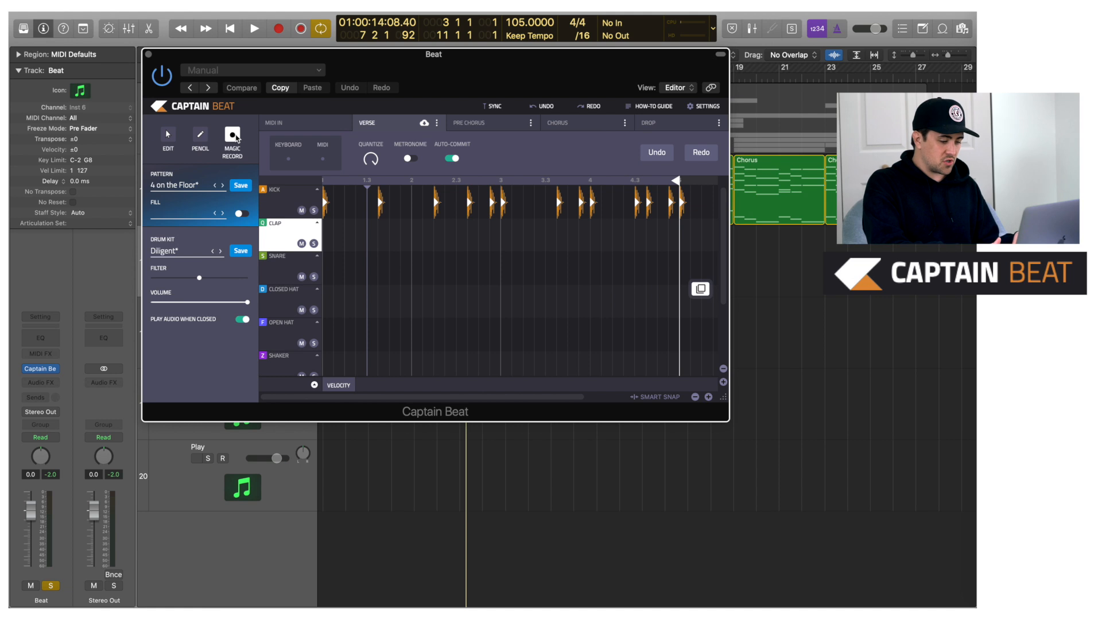
key(space)
key(q)
key(s)
key(d)
key(d)
key(d)
key(d)
key(q)
key(s)
key(d)
key(d)
key(d)
key(d)
key(q)
key(s)
key(d)
key(d)
key(d)
key(d)
key(q)
key(s)
key(d)
key(d)
key(d)
key(d)
key(q)
key(s)
key(d)
key(d)
key(d)
key(d)
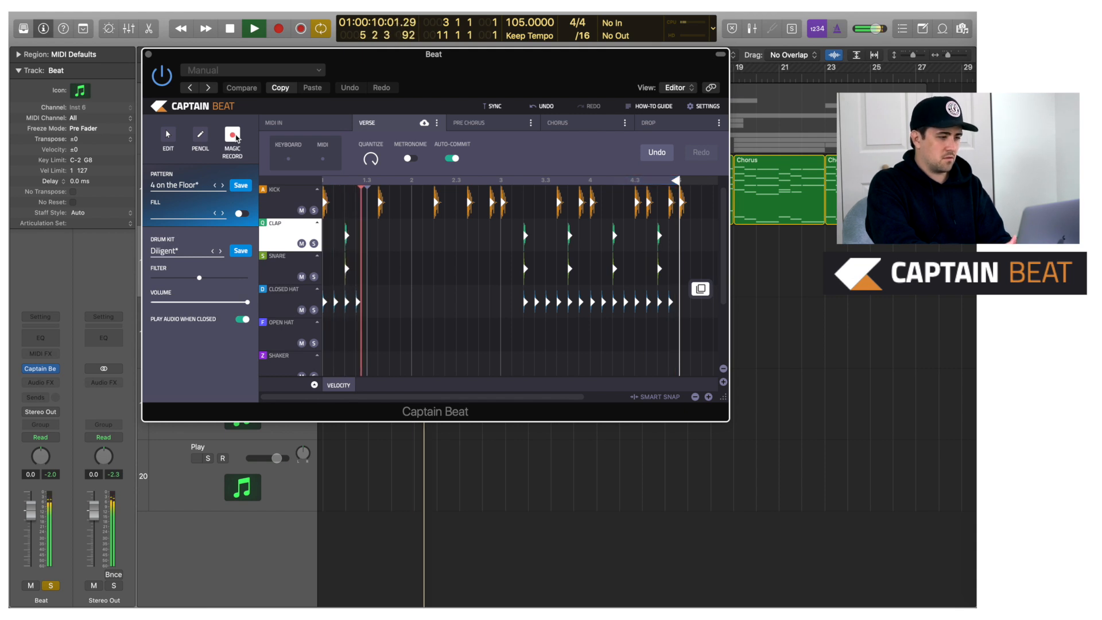
key(q)
key(s)
key(d)
key(d)
key(d)
key(d)
key(q)
key(s)
key(d)
key(d)
key(d)
key(q)
key(s)
key(q)
key(s)
key(space)
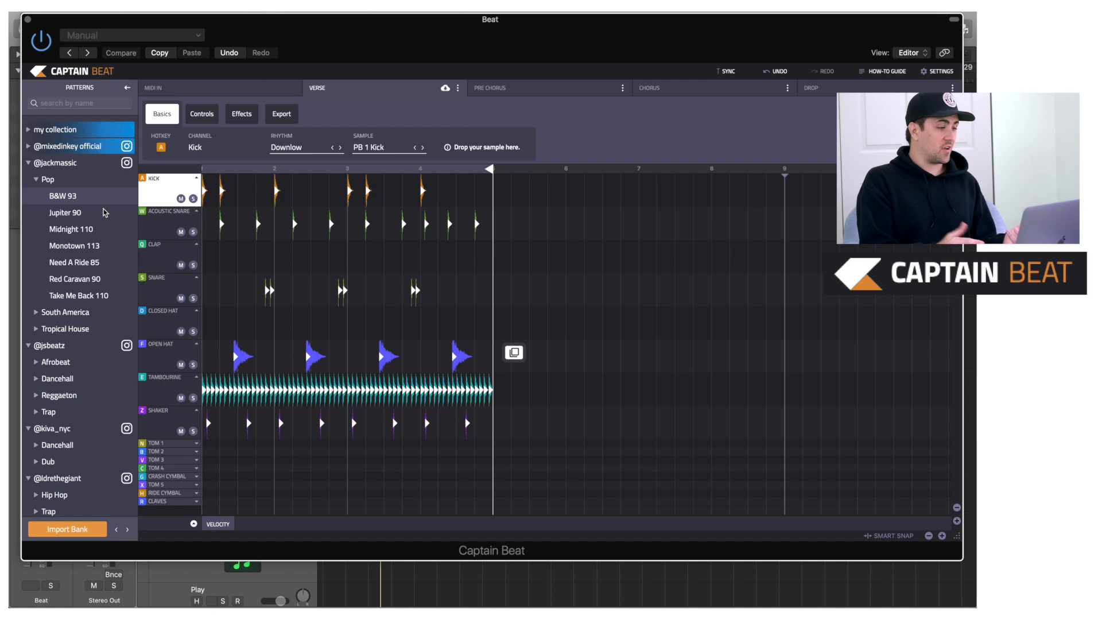
click(105, 212)
click(96, 229)
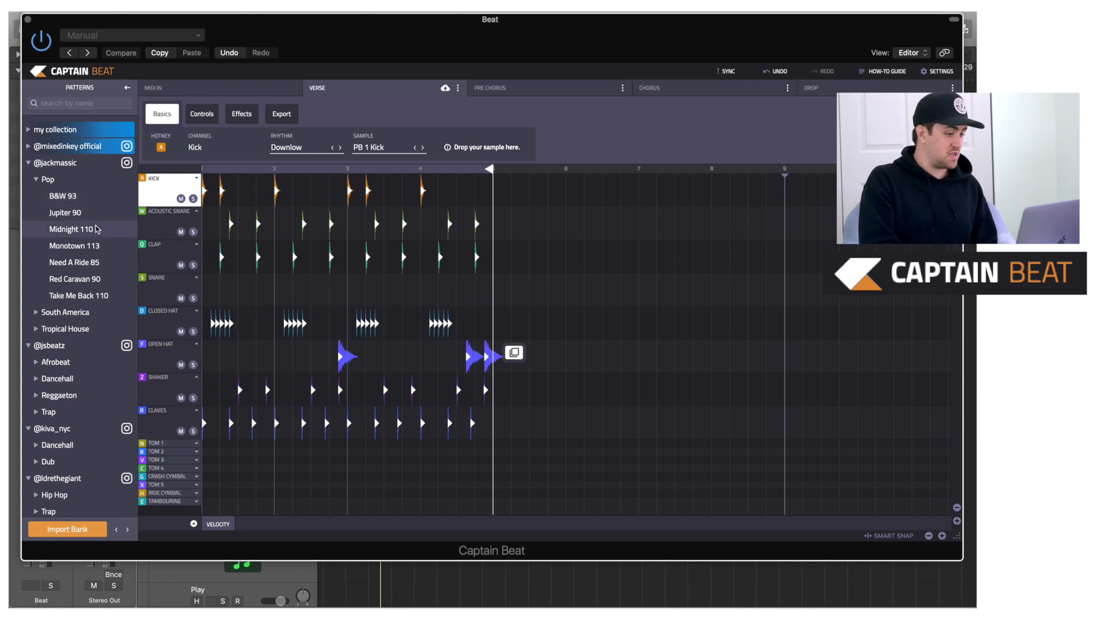
key(space)
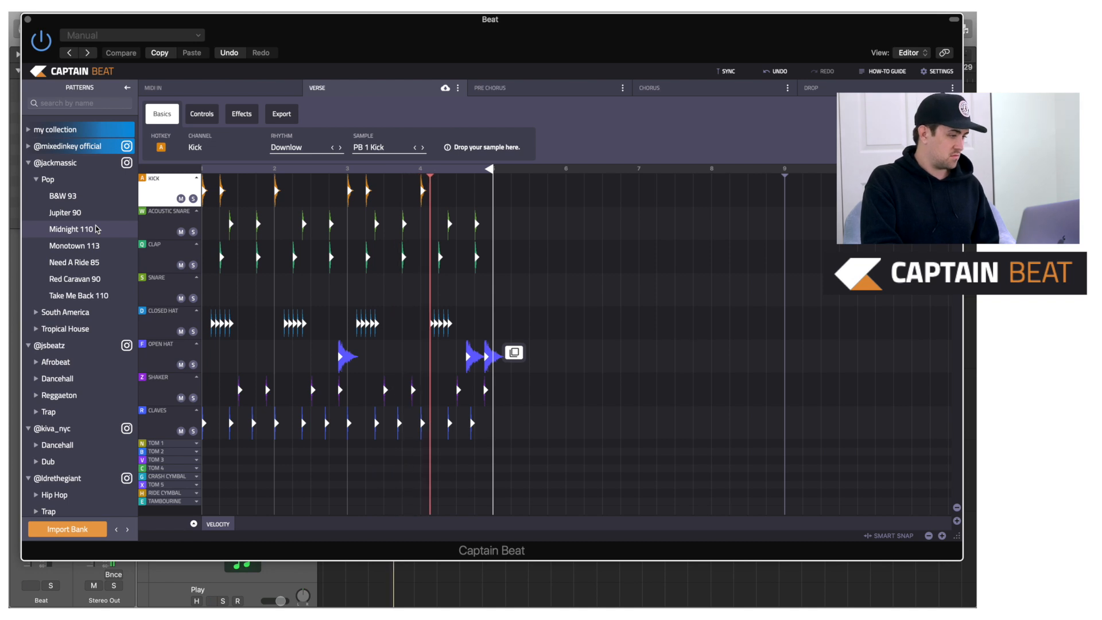
key(Down)
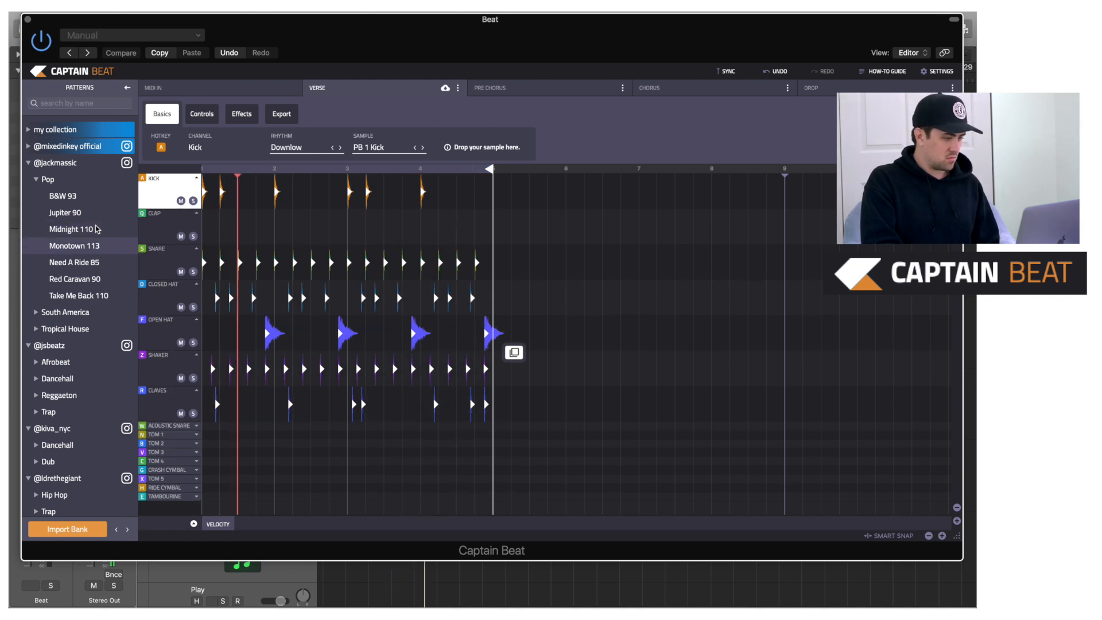
key(Down)
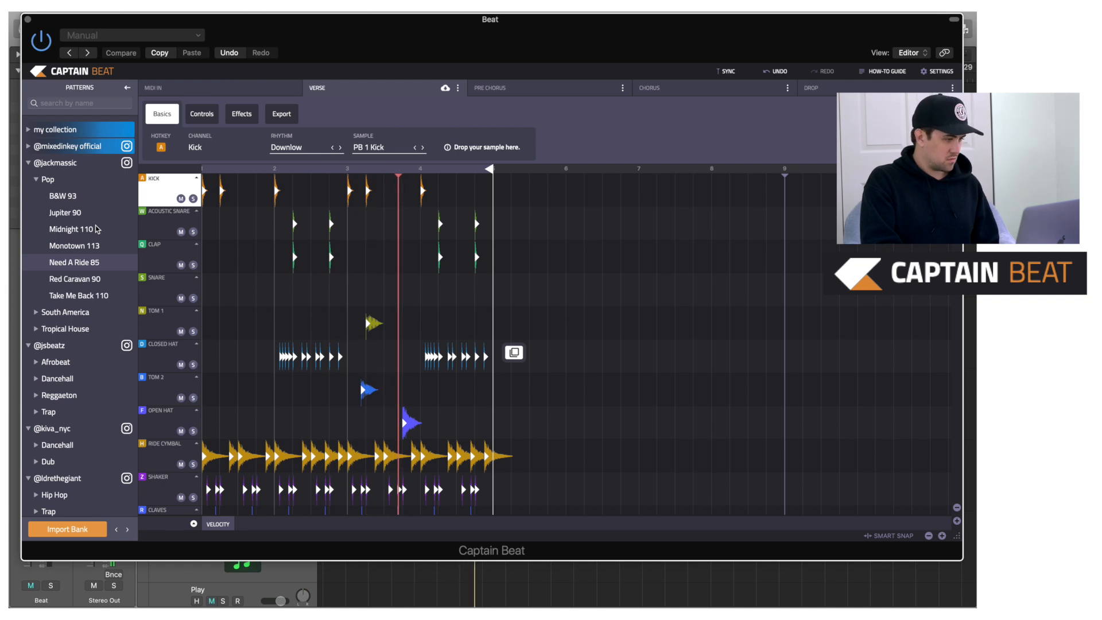
key(Down)
key(Down)
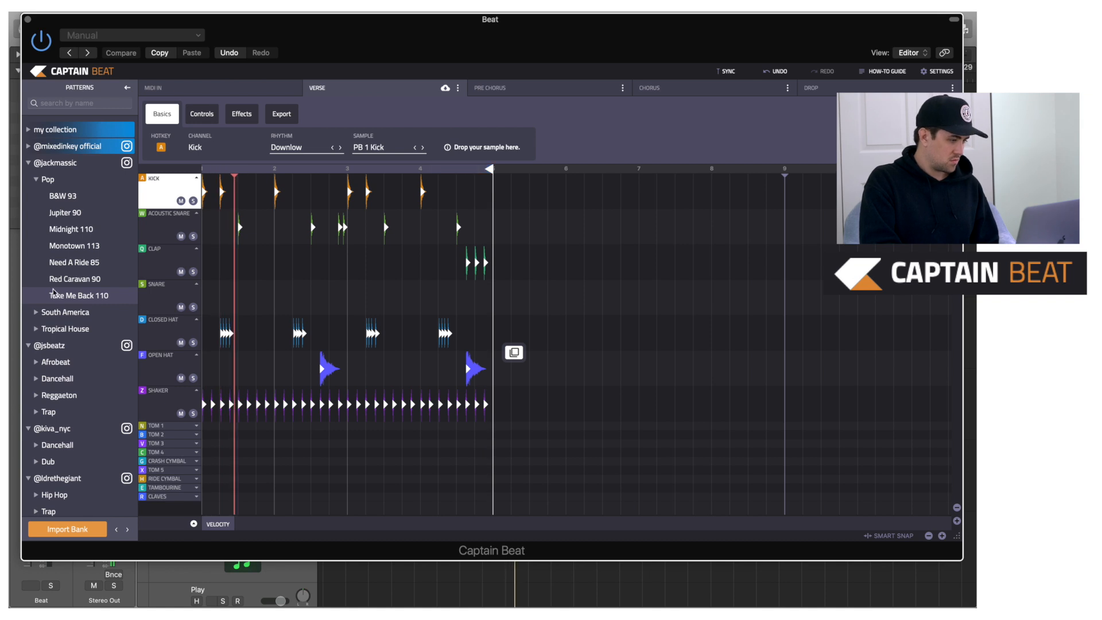
key(Down)
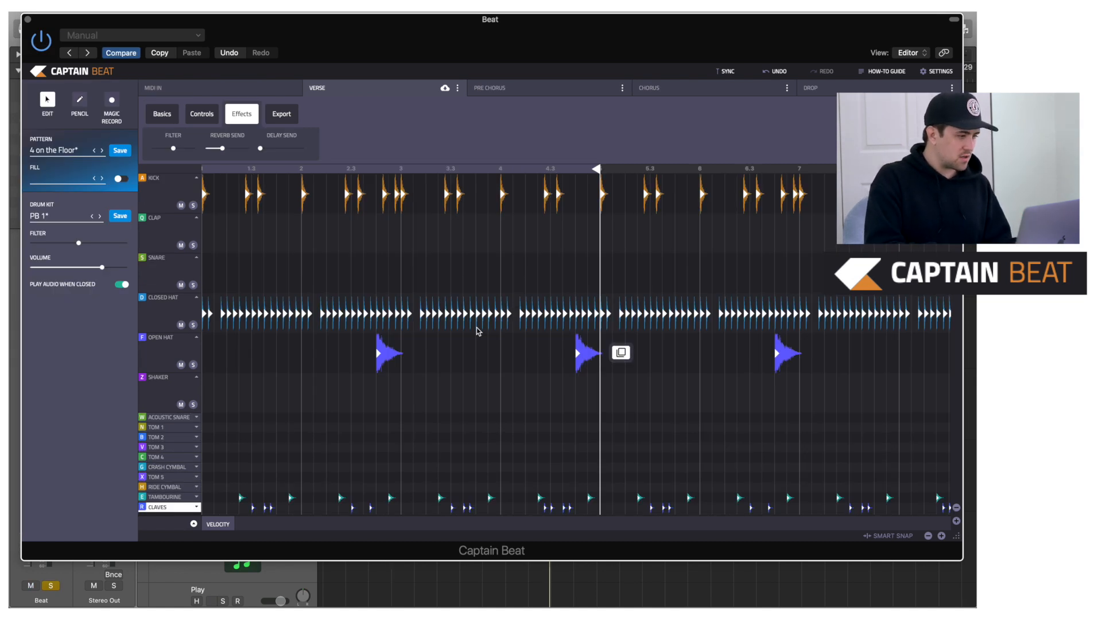
Play the verse beat and show the sound-shaping controls of the drum channel
key(space)
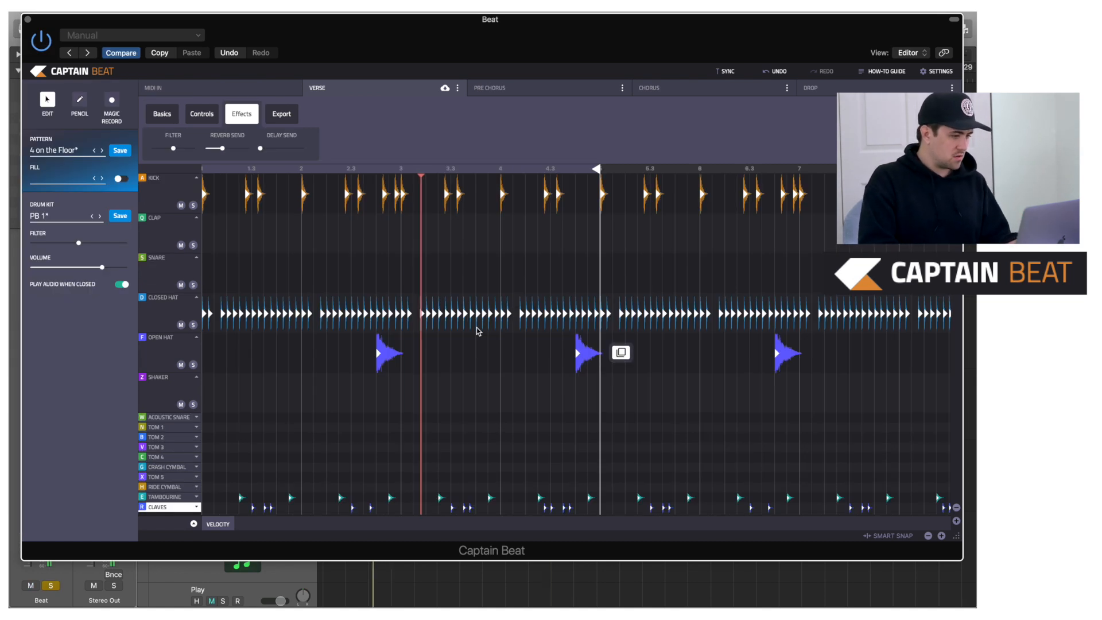
click(168, 307)
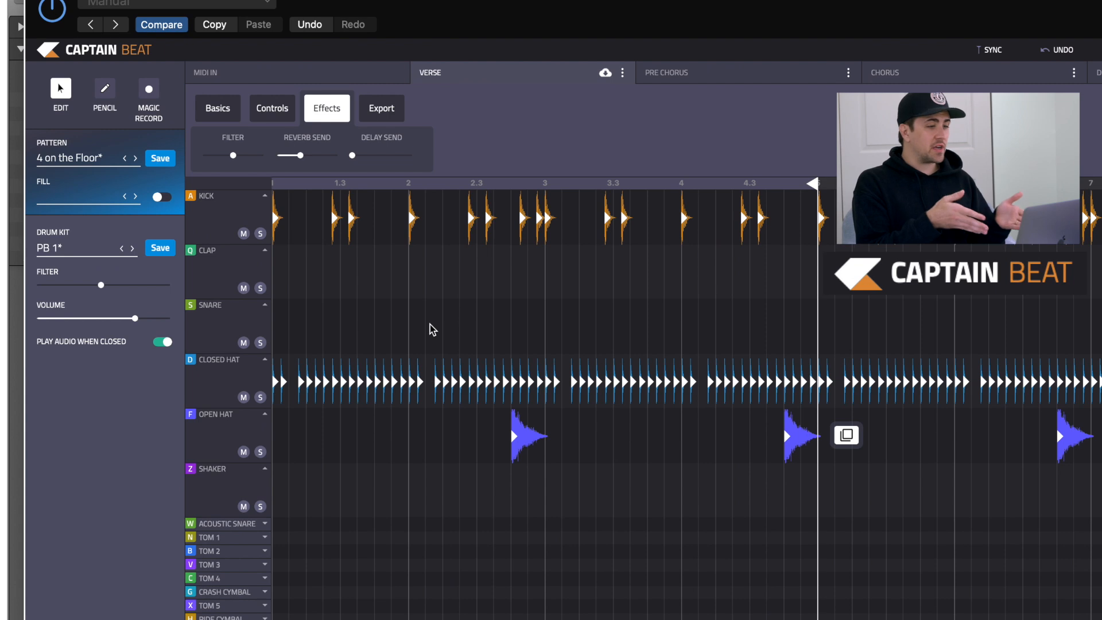
click(279, 111)
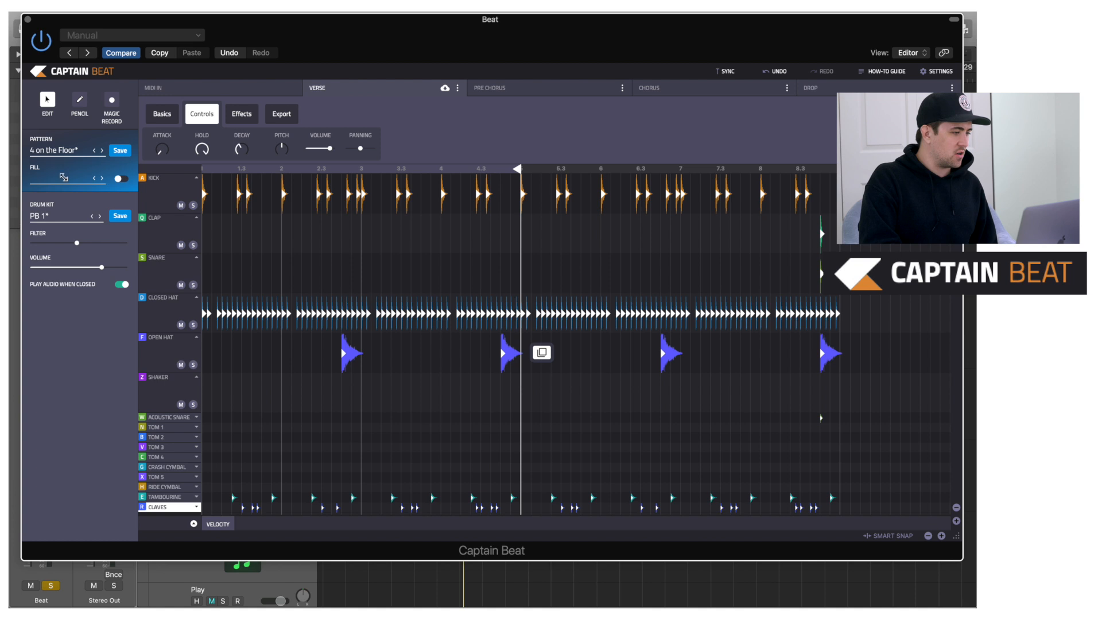
Try fills including Click Click, Deep Tech and Don't Enter on the verse beat, and turn the fill off again
click(121, 179)
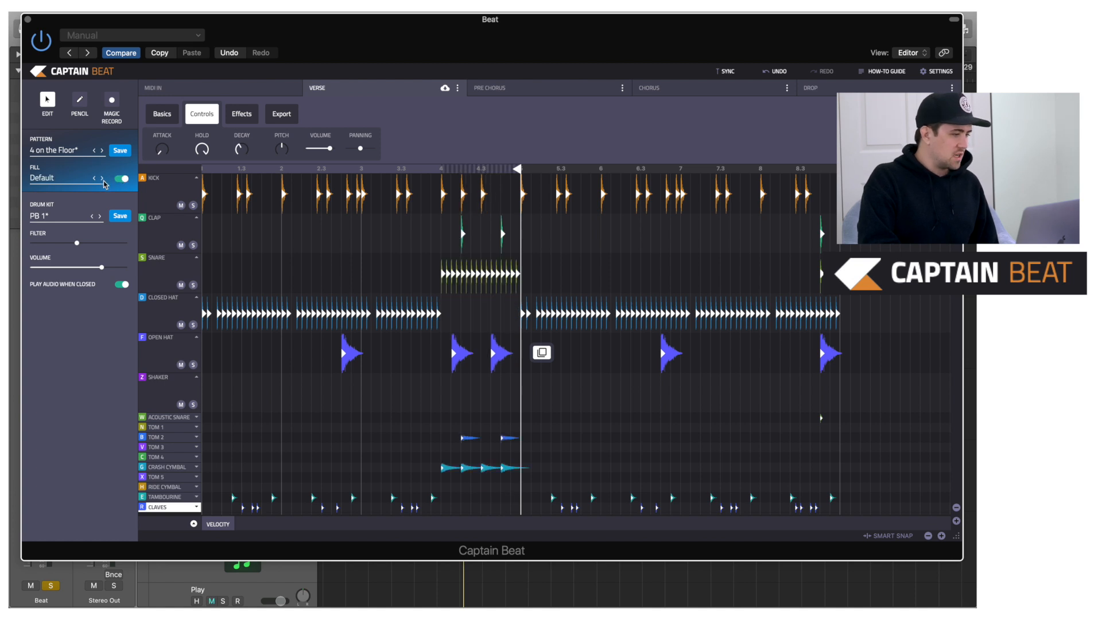
click(102, 179)
click(103, 180)
click(103, 179)
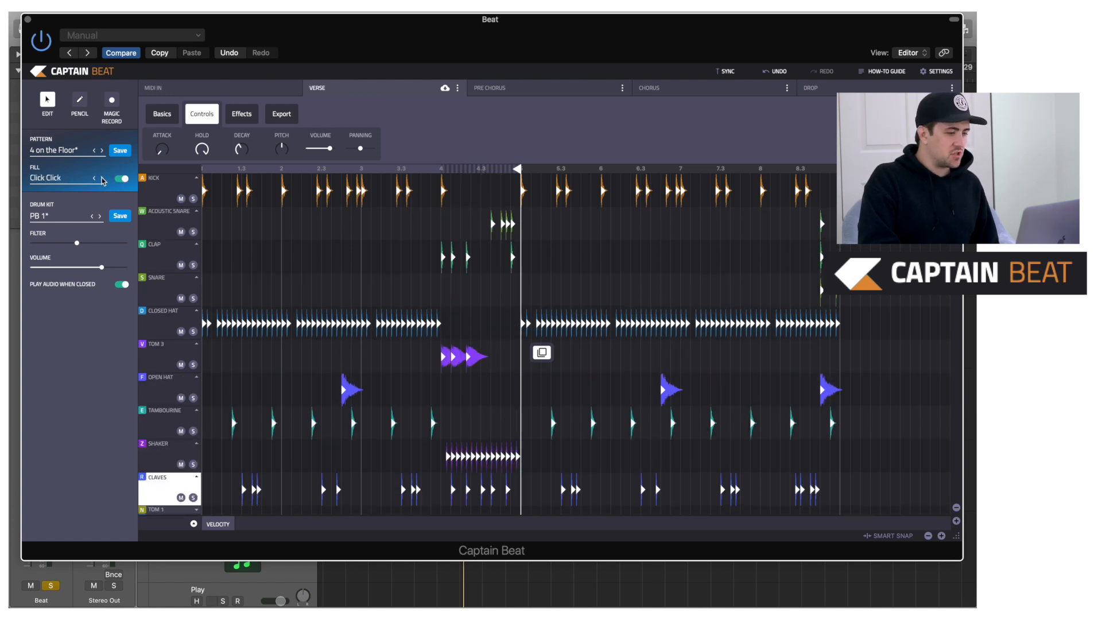
click(102, 180)
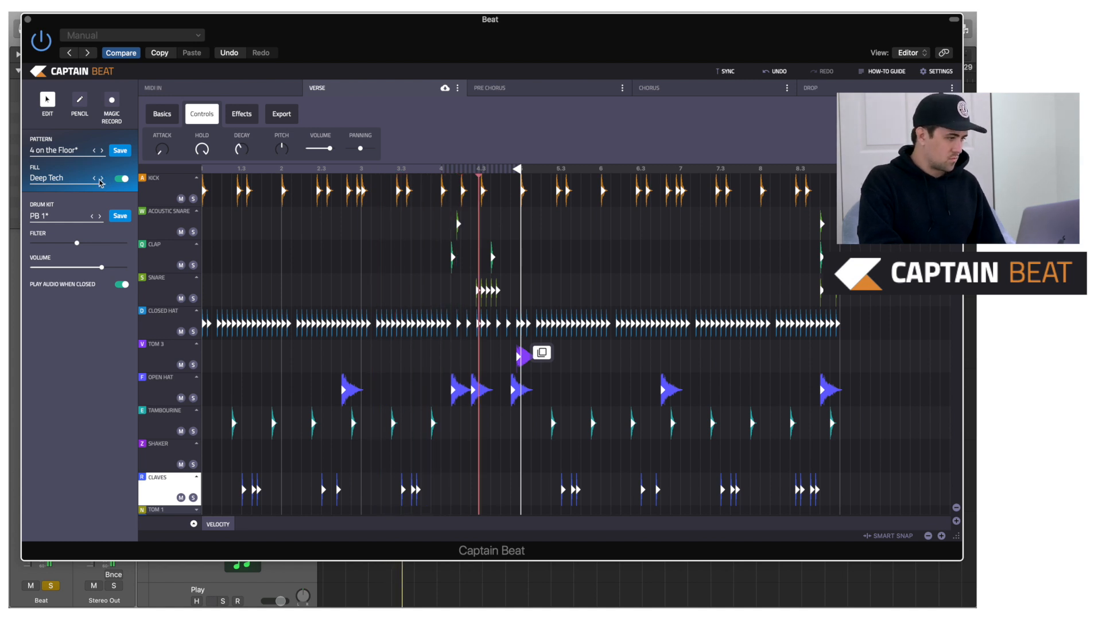
click(102, 180)
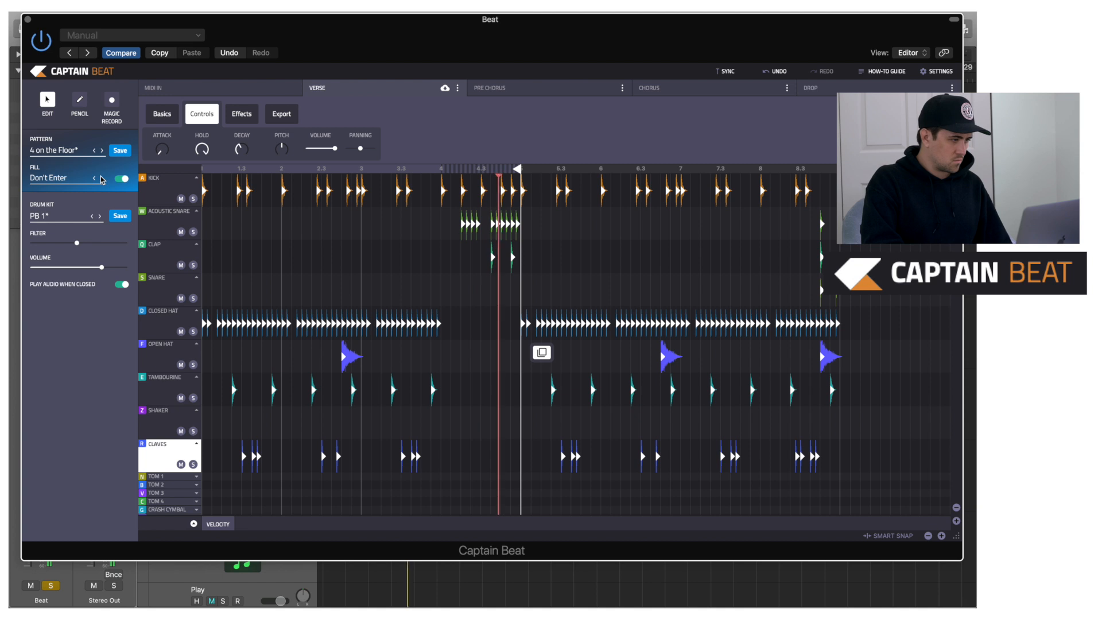
click(102, 180)
key(space)
click(125, 180)
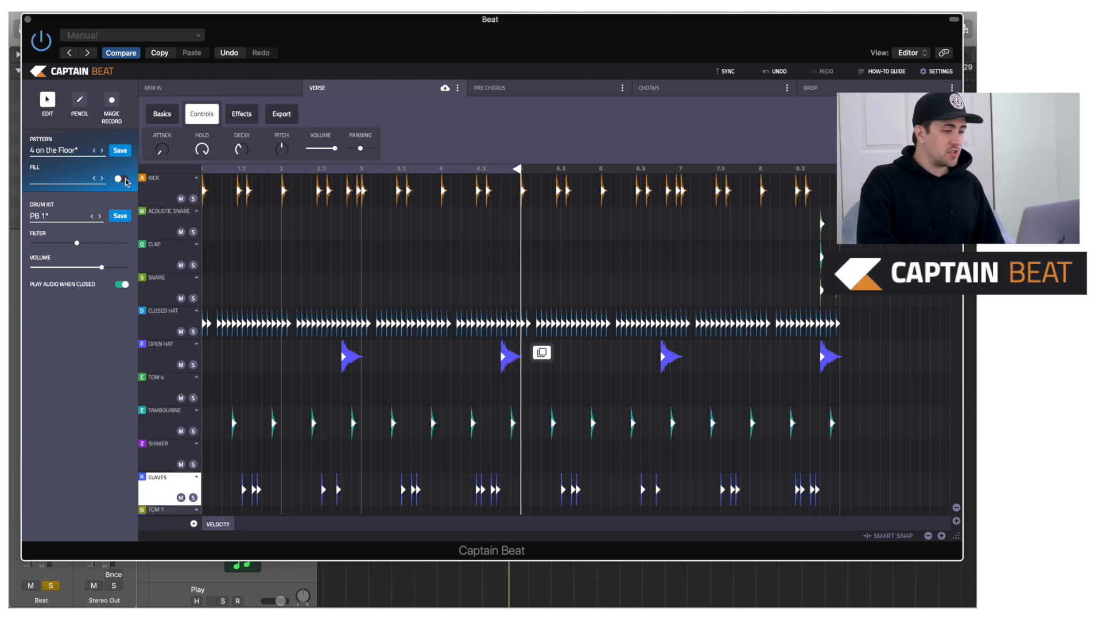
Export the verse's Kick, Acoustic Snare and Clap channels as separate audio tracks starting at bar 3 of the arrangement
click(178, 114)
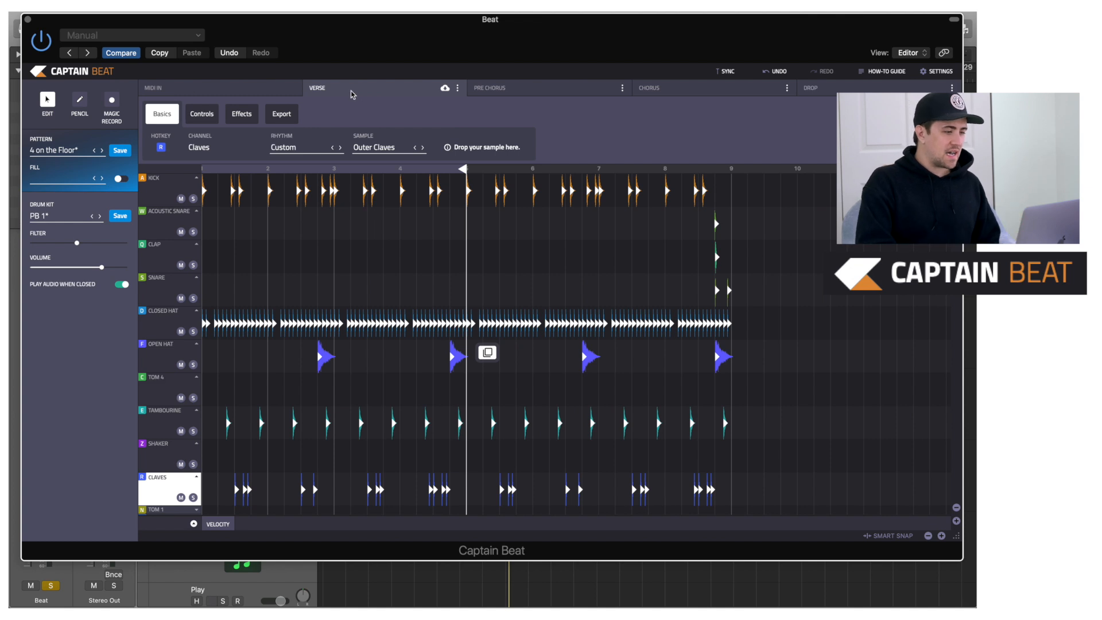
click(291, 123)
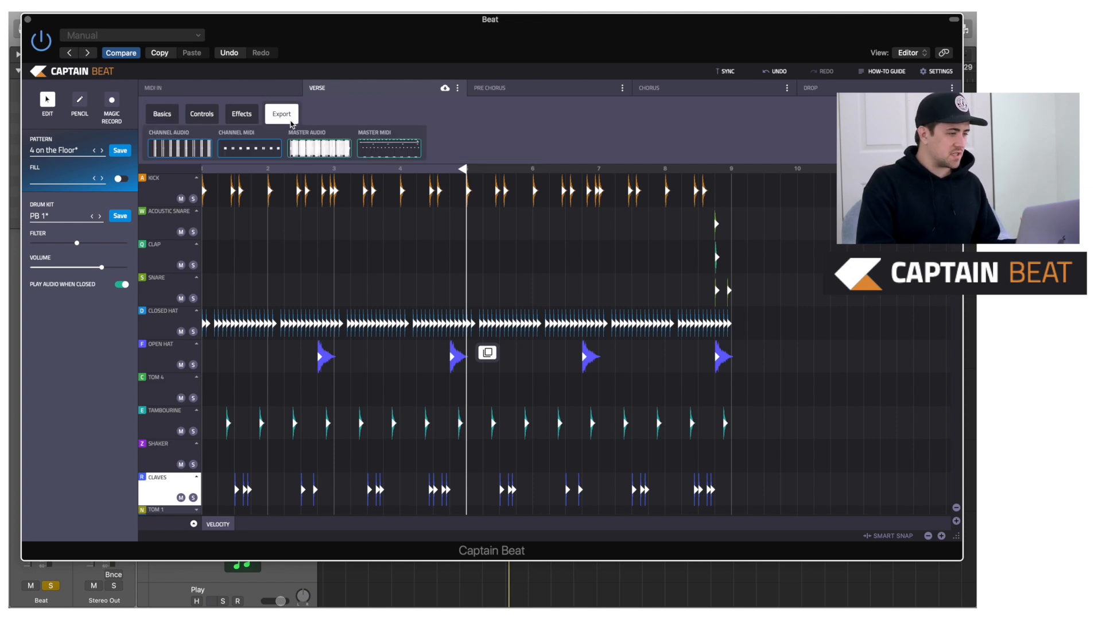
click(175, 192)
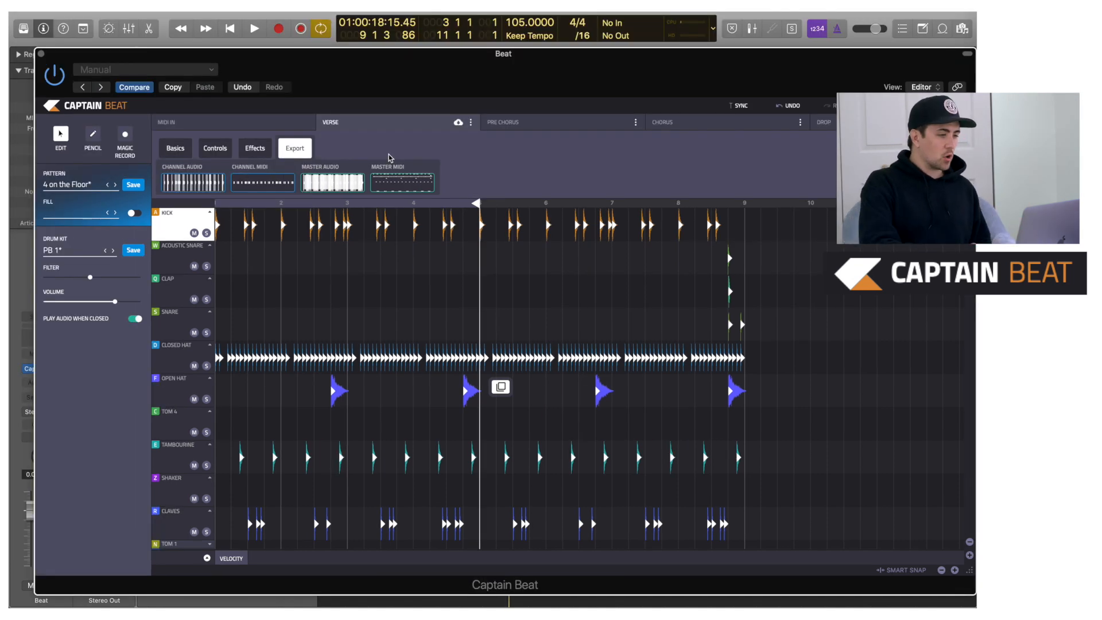
drag(195, 182, 371, 537)
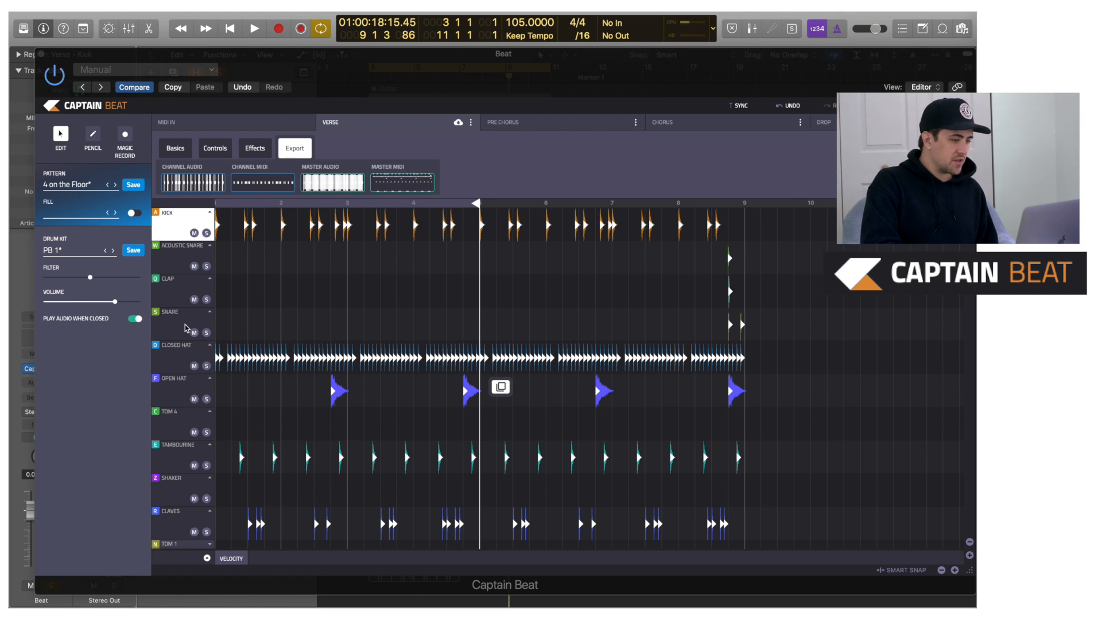
click(184, 267)
drag(209, 188, 371, 595)
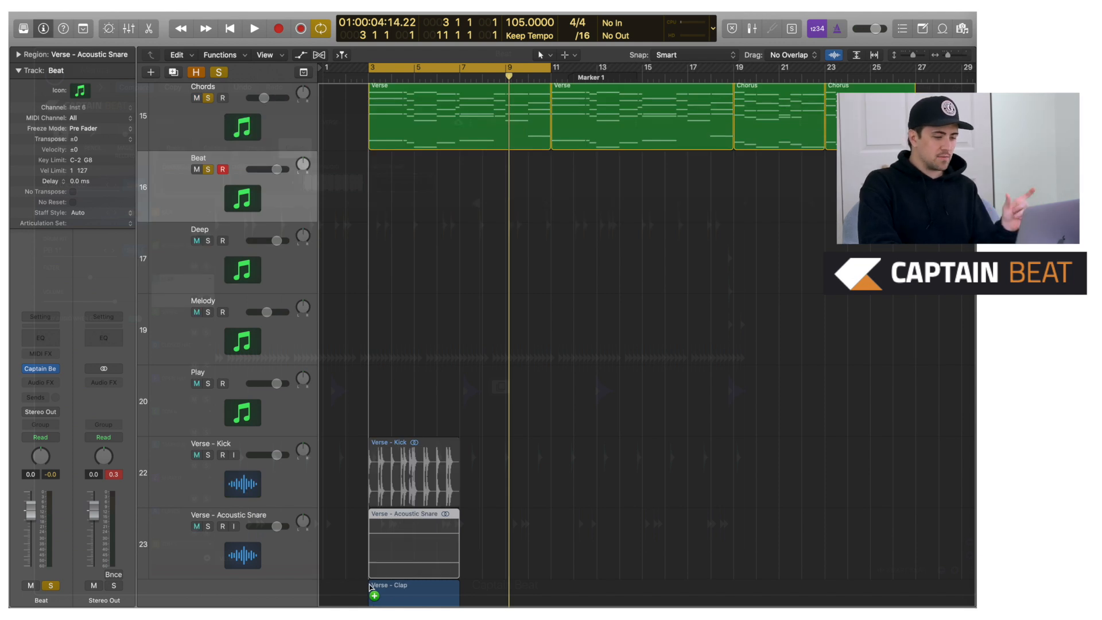
drag(369, 584, 369, 583)
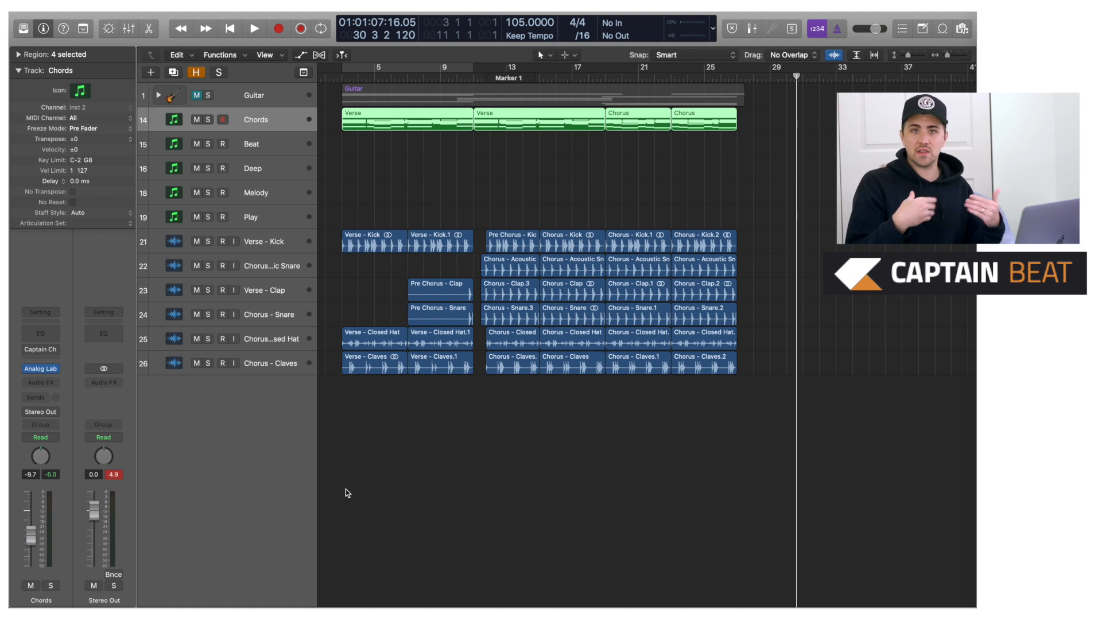
Connect Captain Deep to Captain Chords and play the verse bassline with its shape set to Opposite movement
click(293, 365)
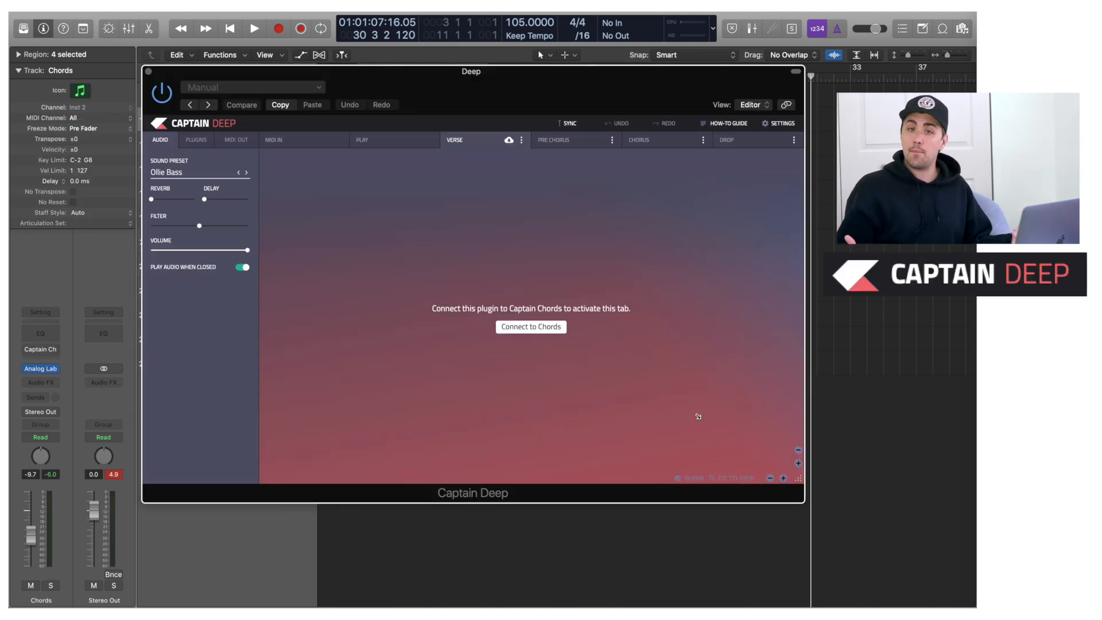
click(560, 330)
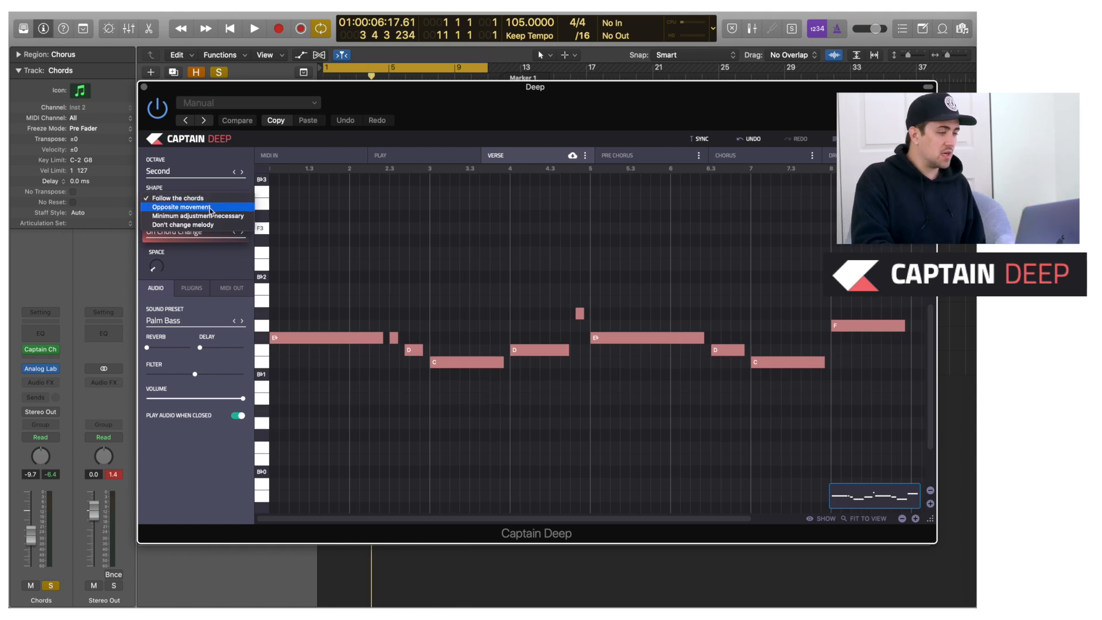
click(210, 207)
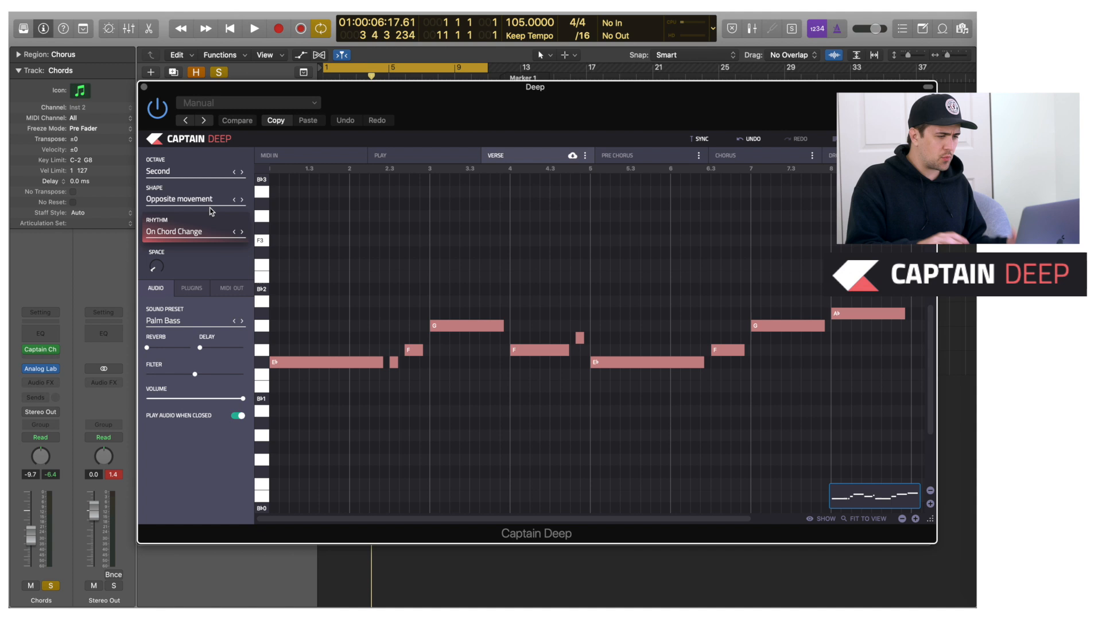
key(space)
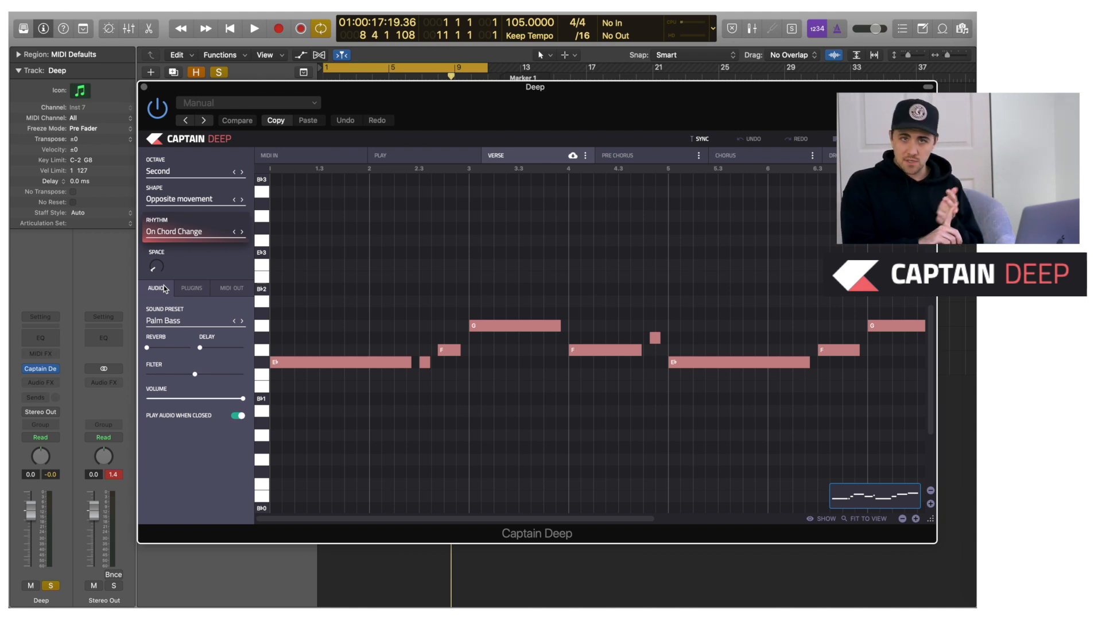
Load Serum as the VST instrument for the Captain Deep bassline
click(189, 290)
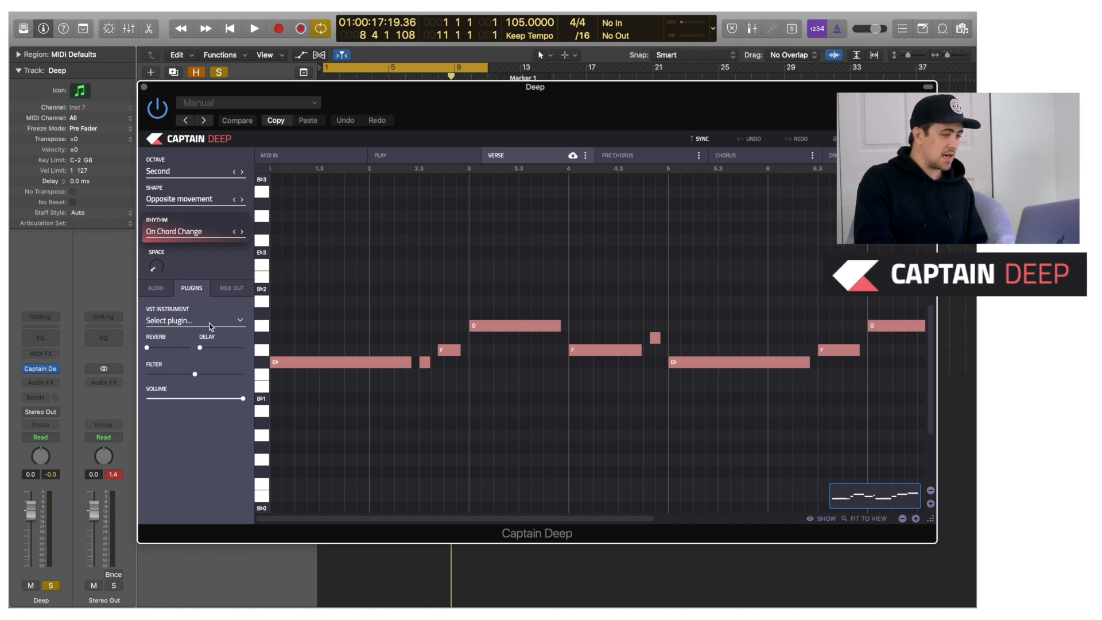
click(210, 324)
click(494, 198)
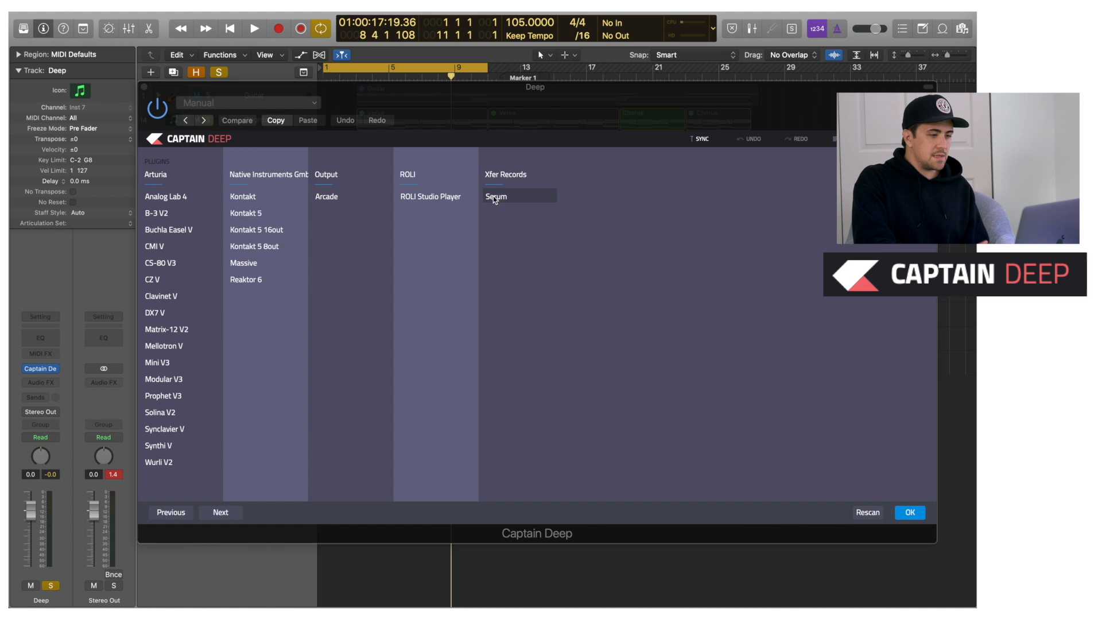
double_click(494, 198)
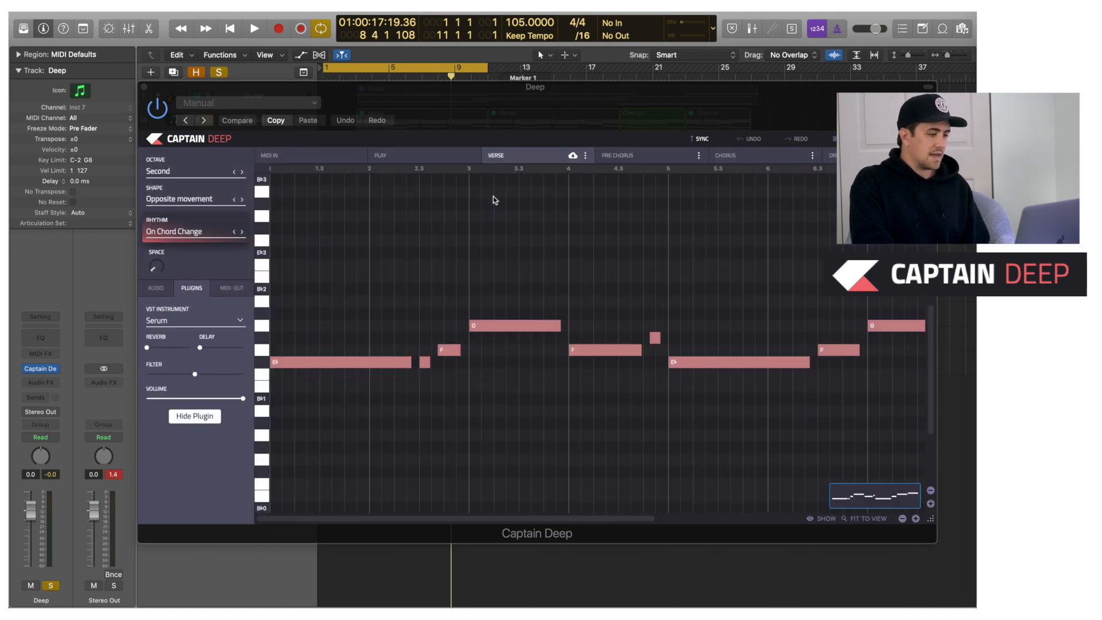
click(541, 229)
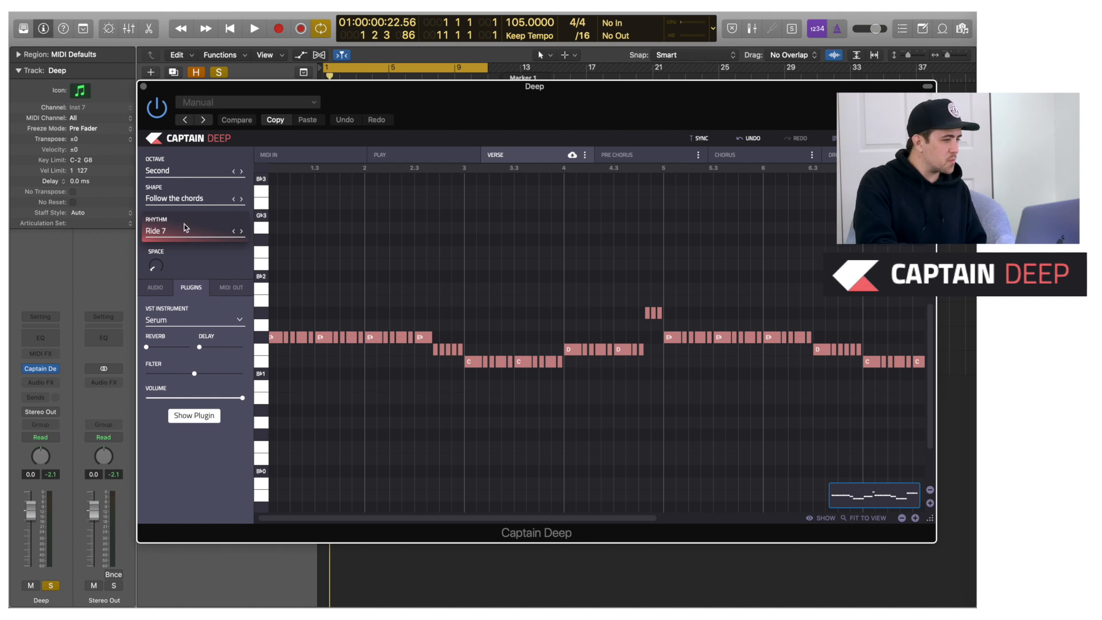
Try rhythms such as Pluck 3 on the verse bassline during playback and set the rhythm to Dotted 8th space
click(185, 227)
key(space)
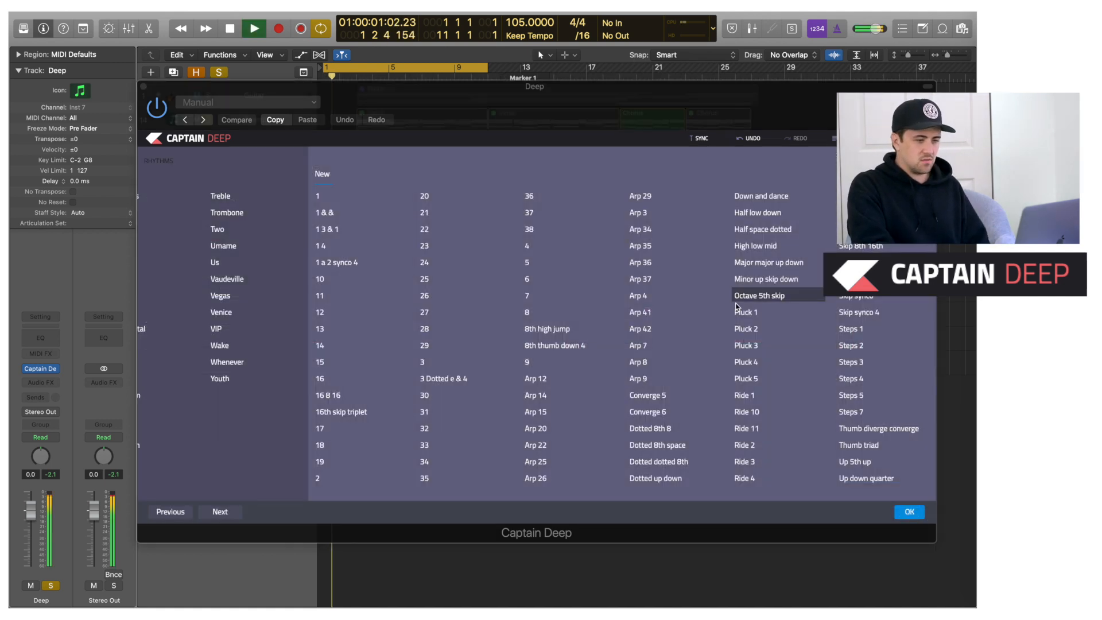
key(Down)
key(Down)
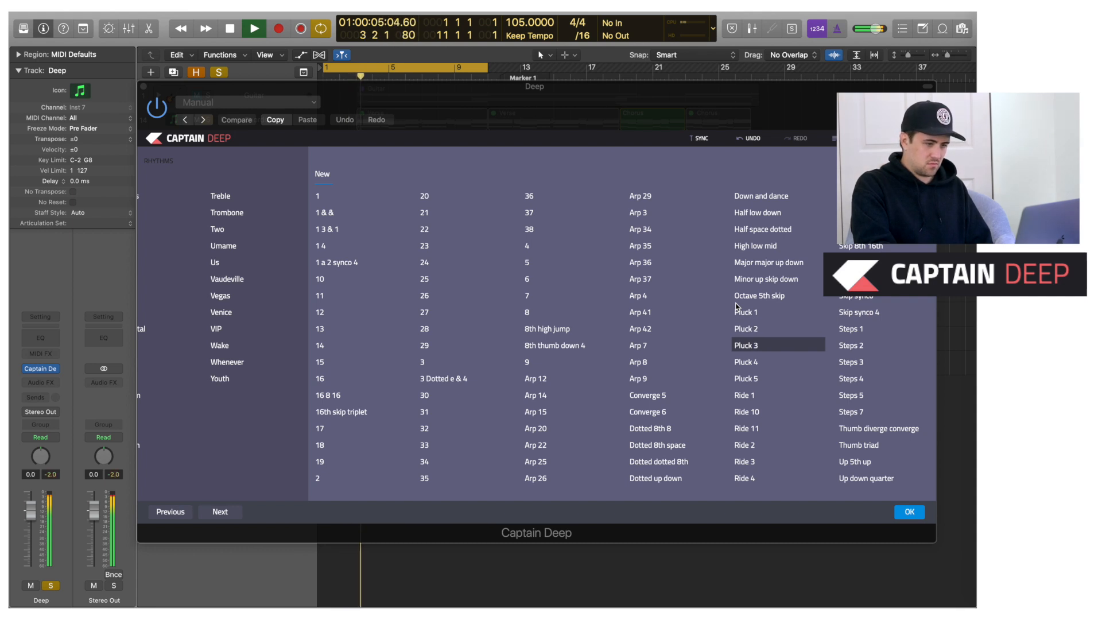
click(657, 445)
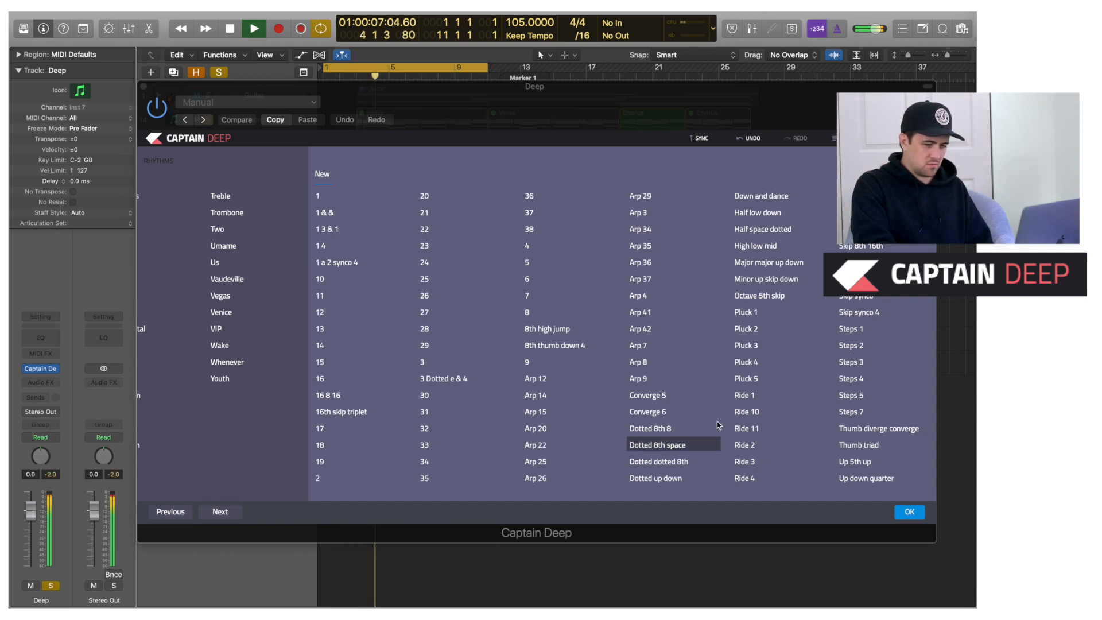
click(910, 511)
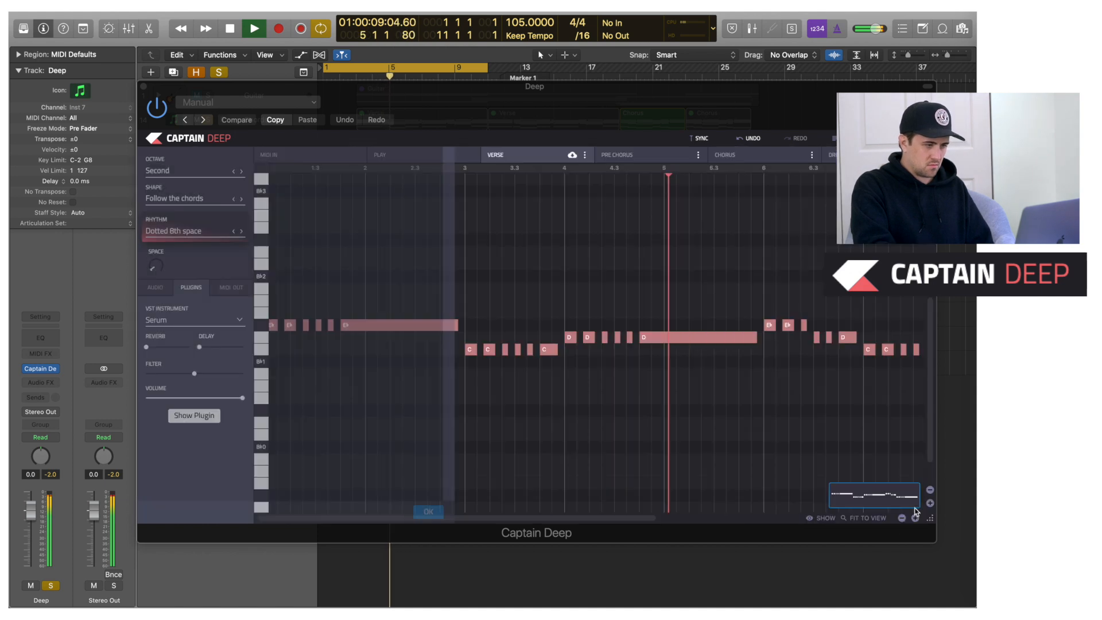
Set the verse bassline's rhythm to Dotted dotted 8th and try the Opposite movement, Don't change melody and Minimum adjustment necessary shapes during playback
click(241, 231)
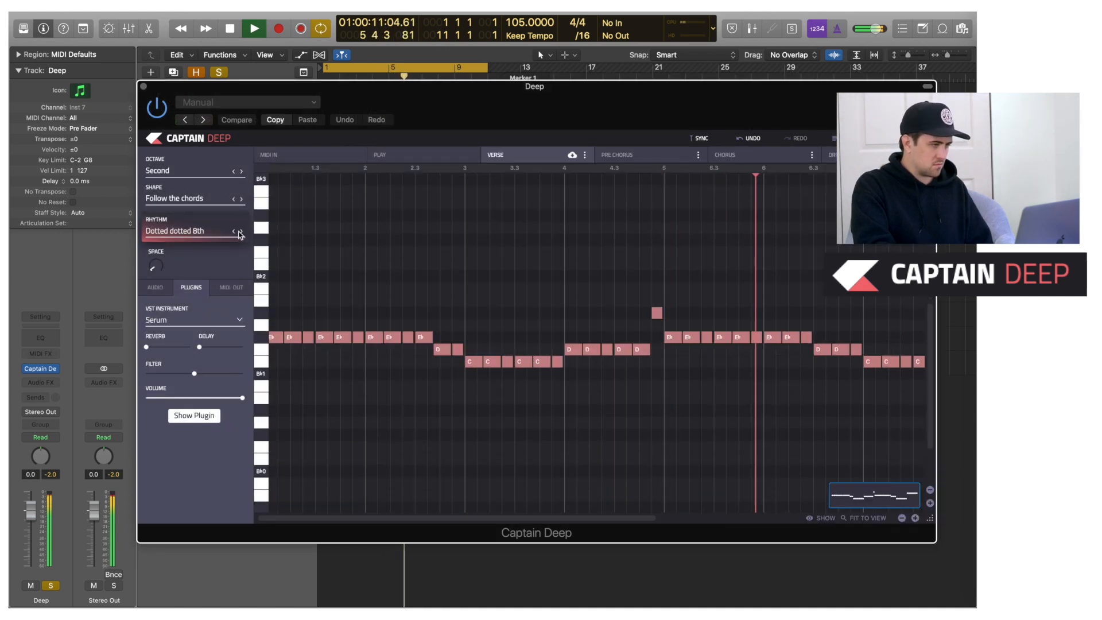
click(241, 199)
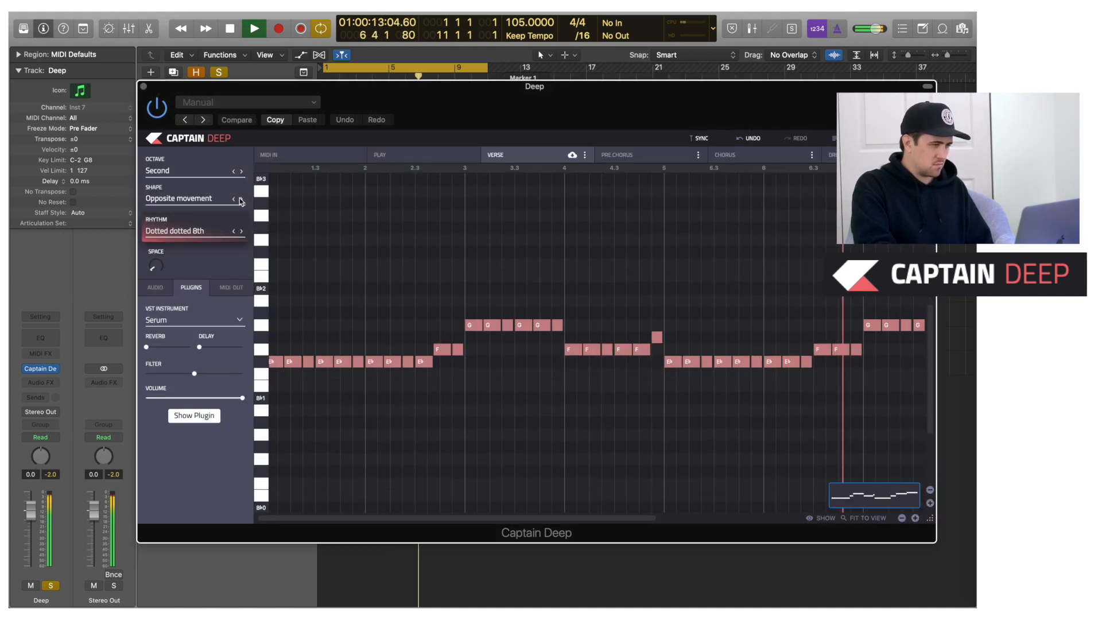
click(214, 199)
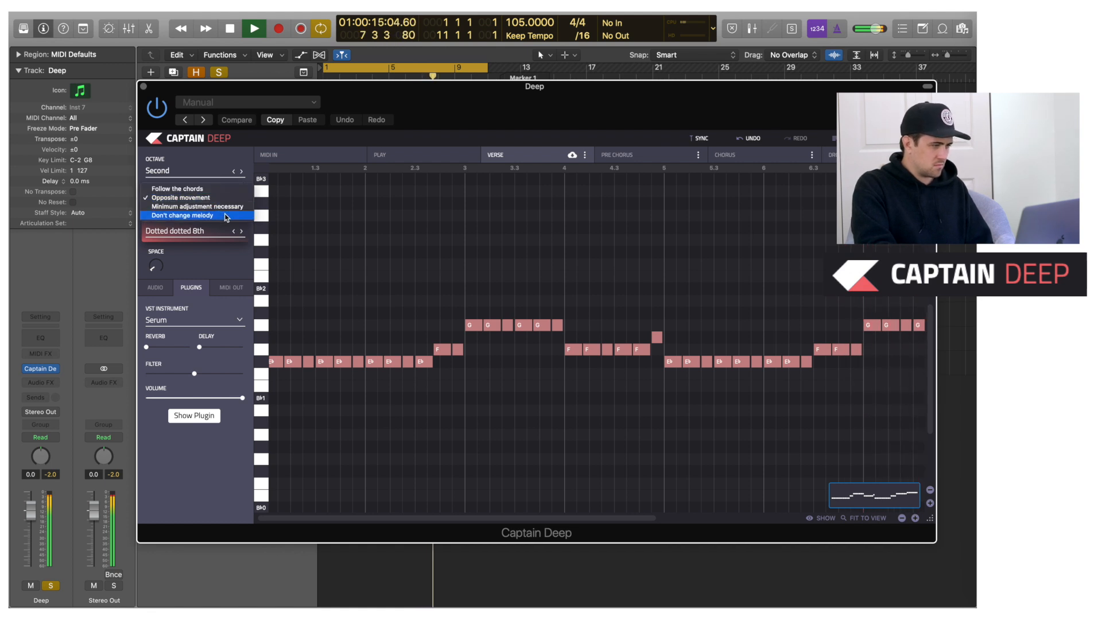
click(229, 216)
click(221, 199)
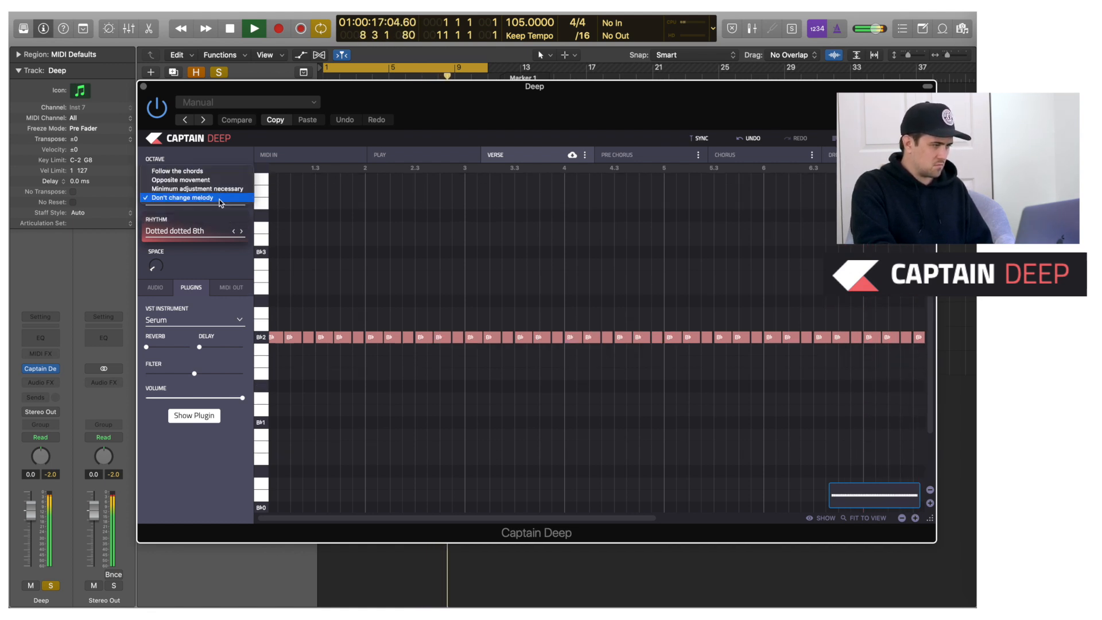
click(218, 190)
click(219, 197)
click(226, 185)
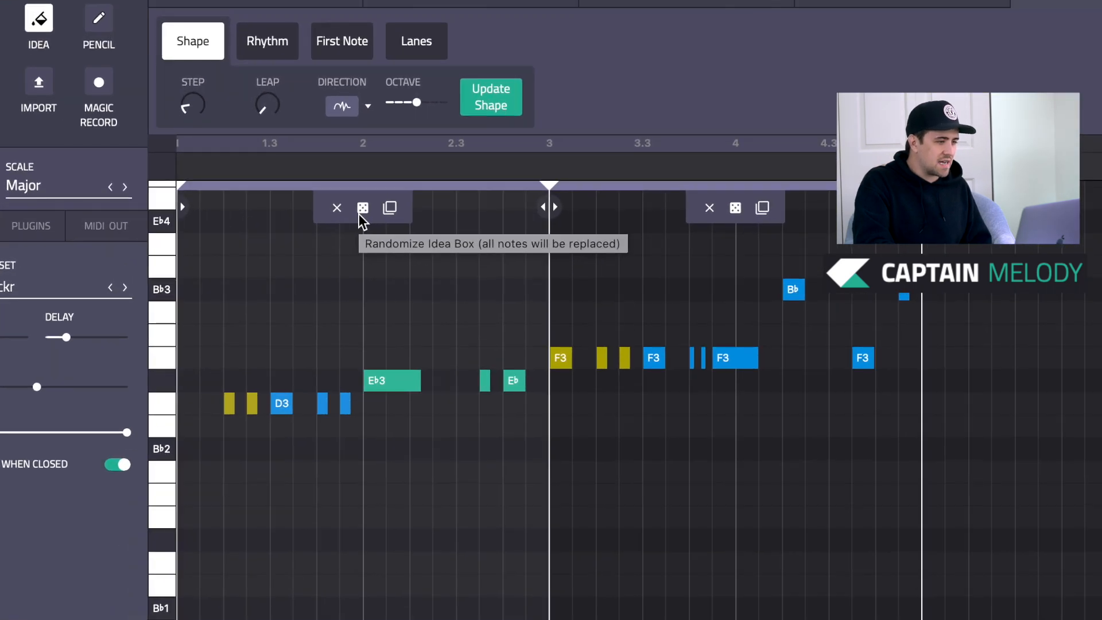
Randomize all notes in the first idea box in Captain Melody and play the chorus melody
click(361, 209)
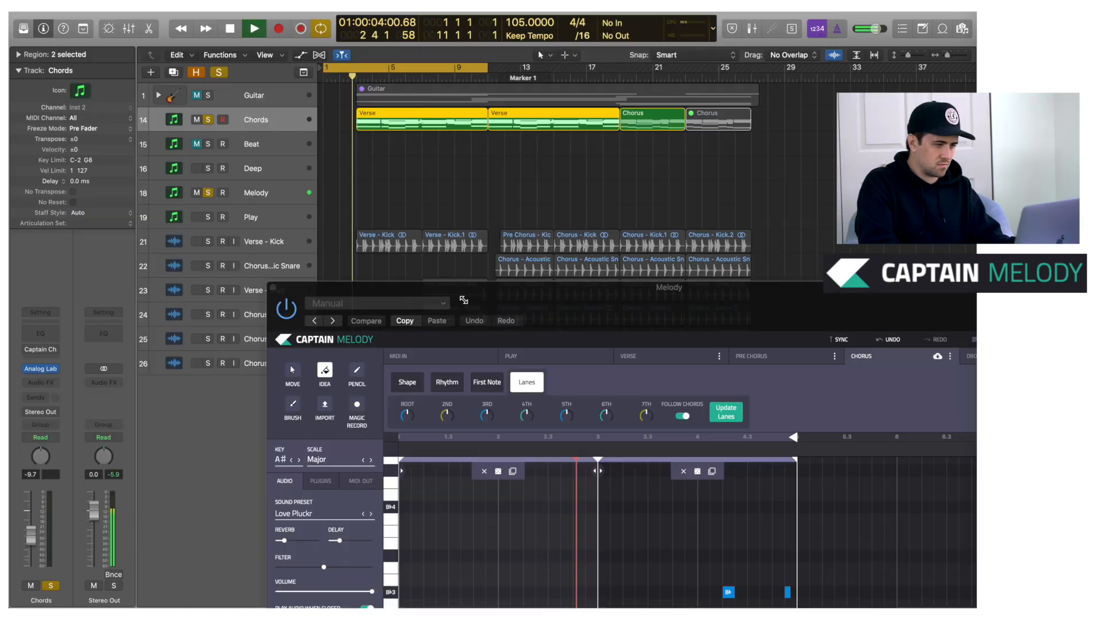
drag(485, 297, 335, 67)
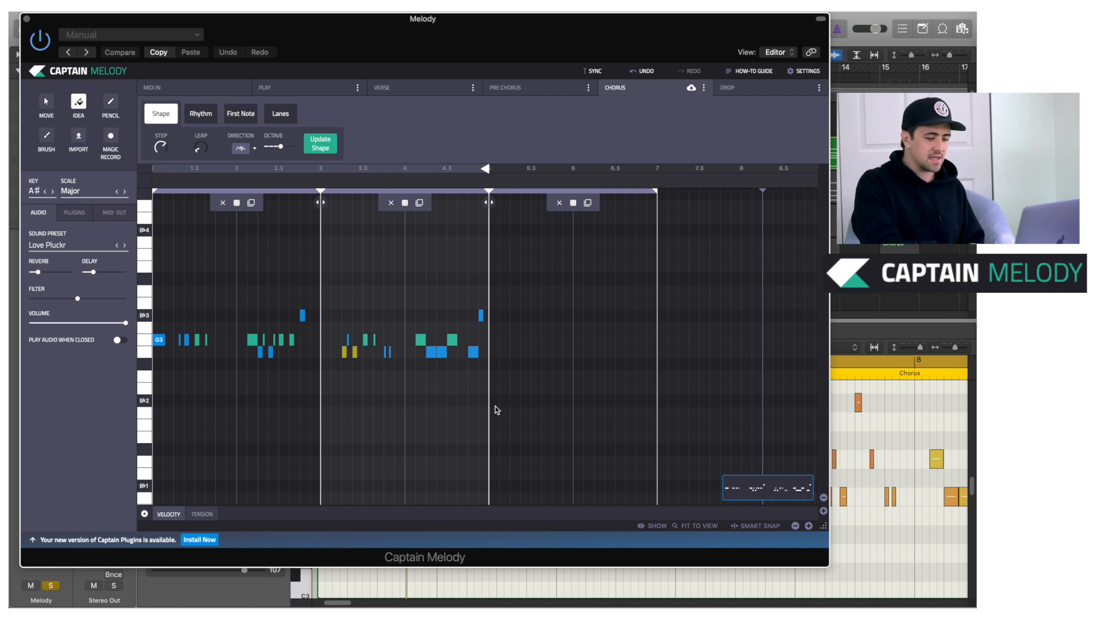
key(space)
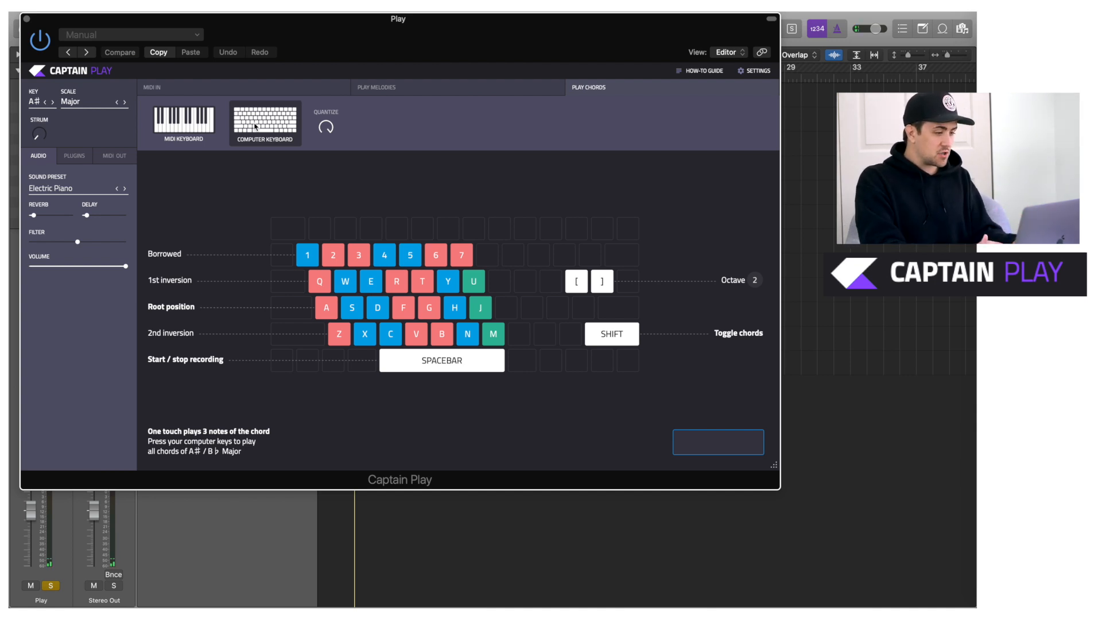
Play the second-inversion chords of A♯ Major in Captain Play, rising from the first to the sixth degree and back down
key(z)
key(x)
key(c)
key(v)
key(b)
key(n)
key(b)
key(v)
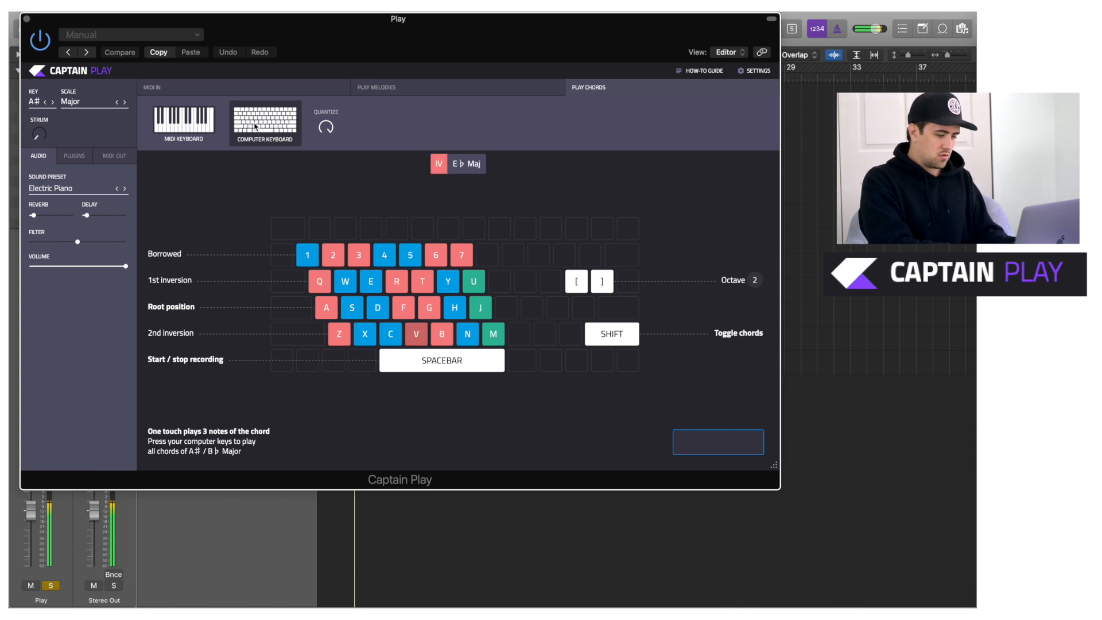
key(c)
key(z)
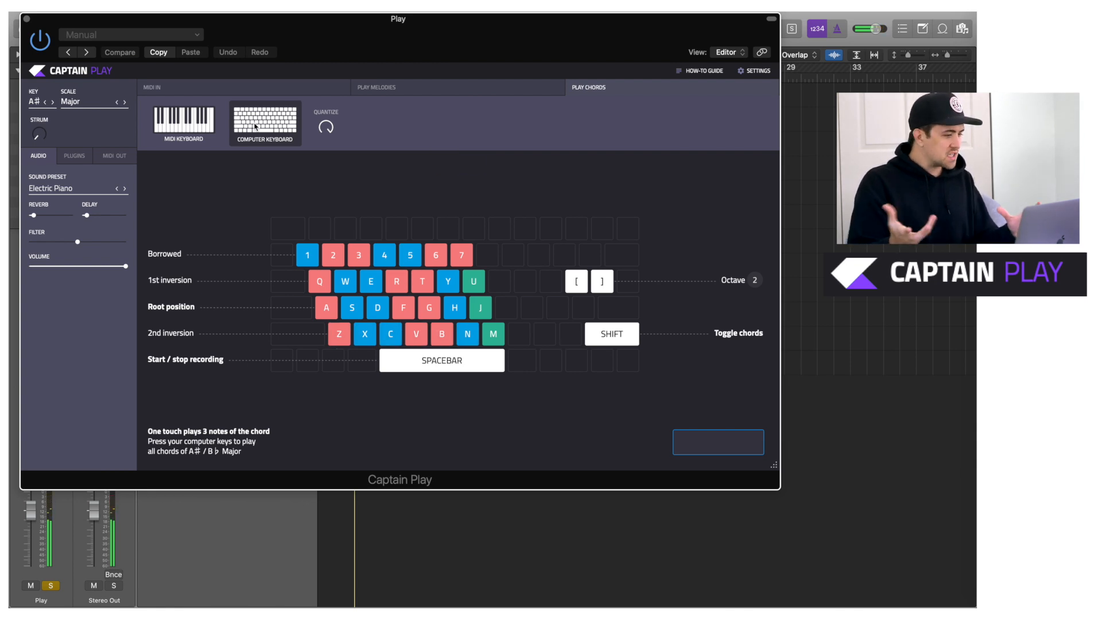
Play the first-inversion chords from the sixth degree down to the first, ending on the first borrowed chord
key(y)
key(t)
key(r)
key(e)
key(w)
key(q)
key(1)
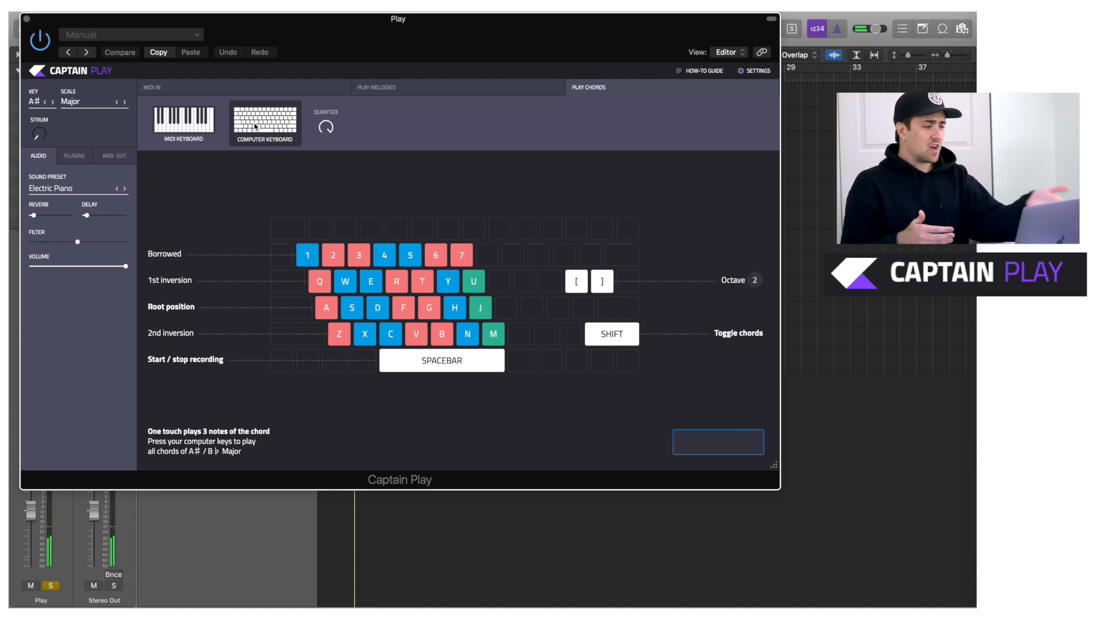
Play all seven borrowed chords in ascending order
key(1)
key(2)
key(3)
key(4)
key(5)
key(6)
key(7)
Toggle to the alternate chord set and play the 7th chords from the first to the sixth degree
key(shift)
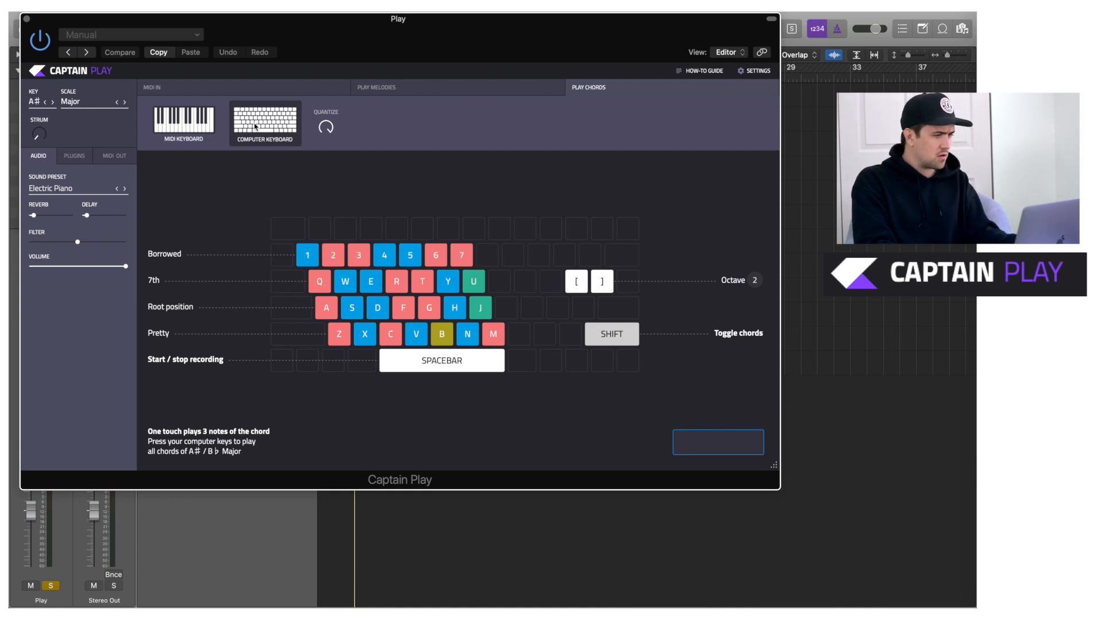
key(q)
key(w)
key(e)
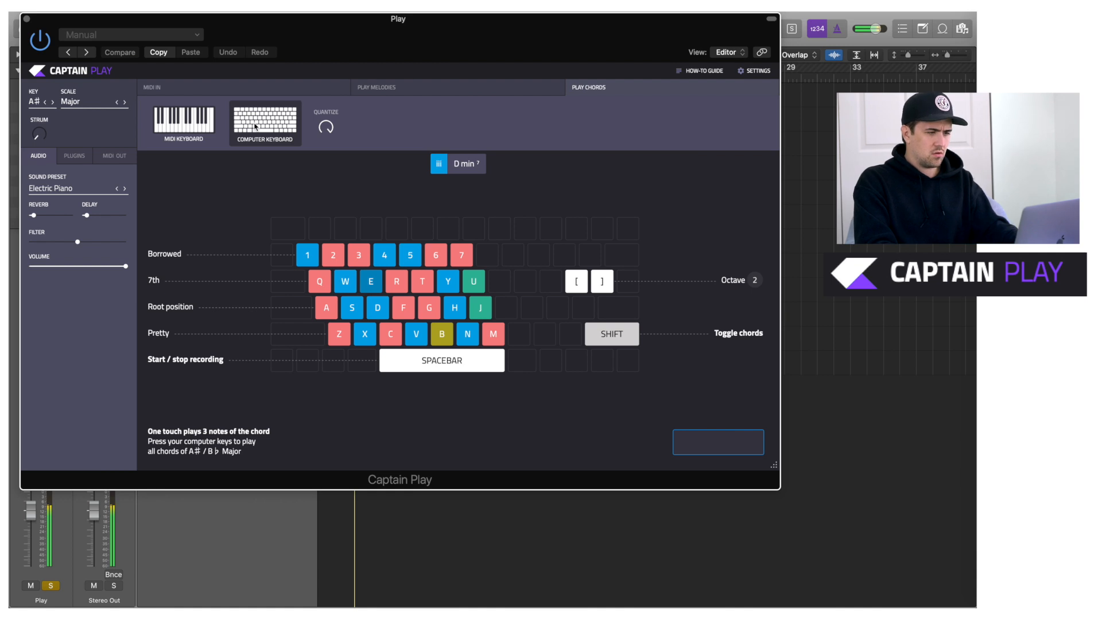
key(r)
key(t)
key(y)
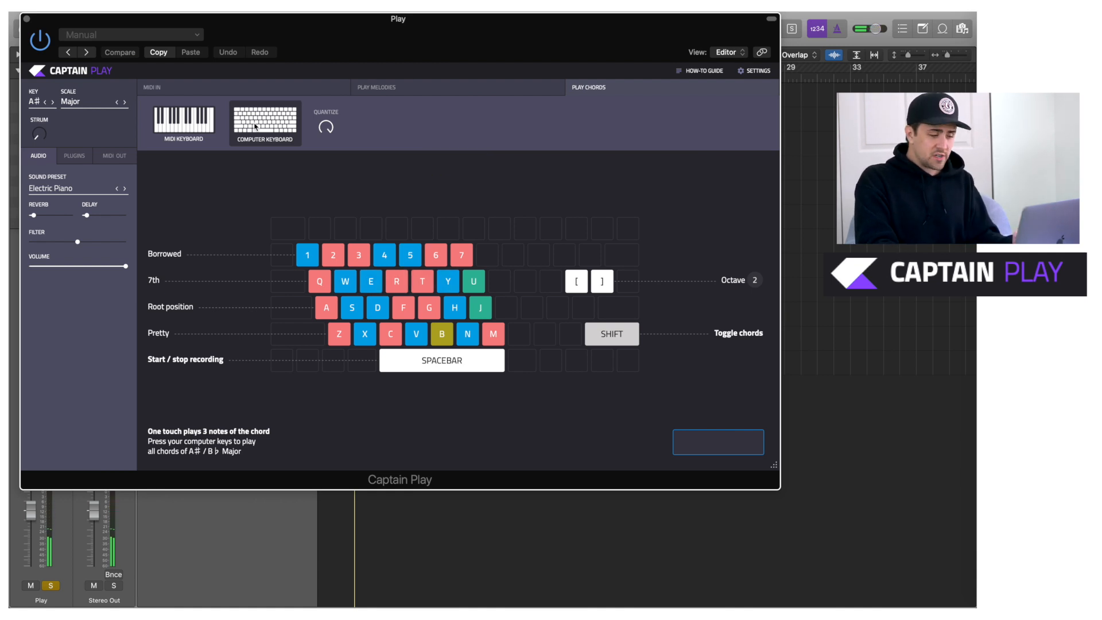
Play the seven Pretty chords in ascending order with the alternate chord set toggled on
key(z)
key(x)
key(c)
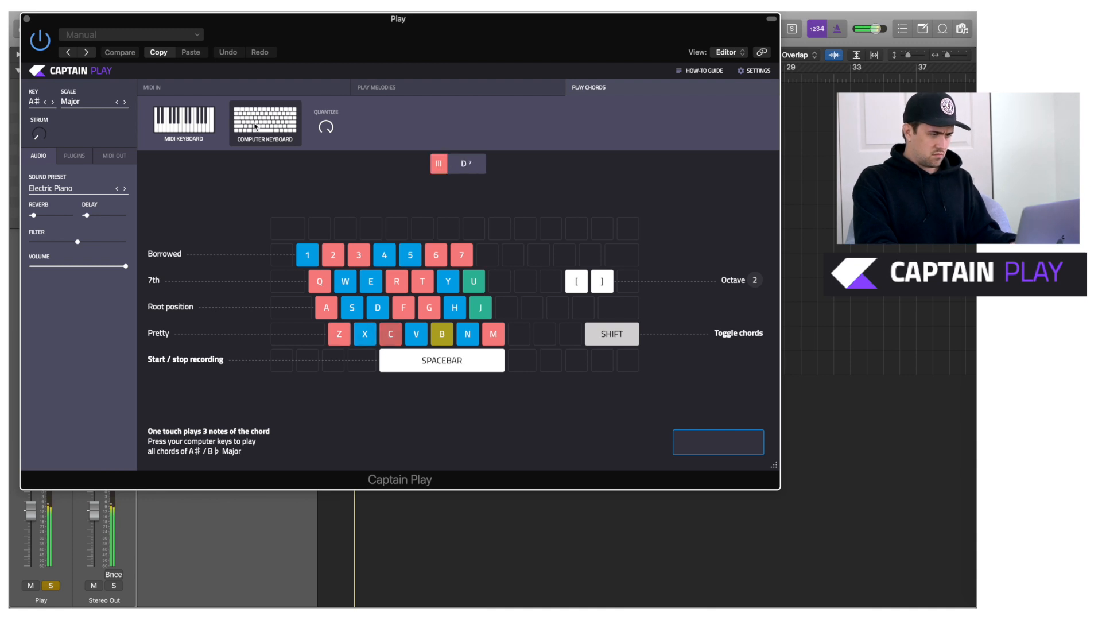
key(v)
key(b)
key(n)
key(m)
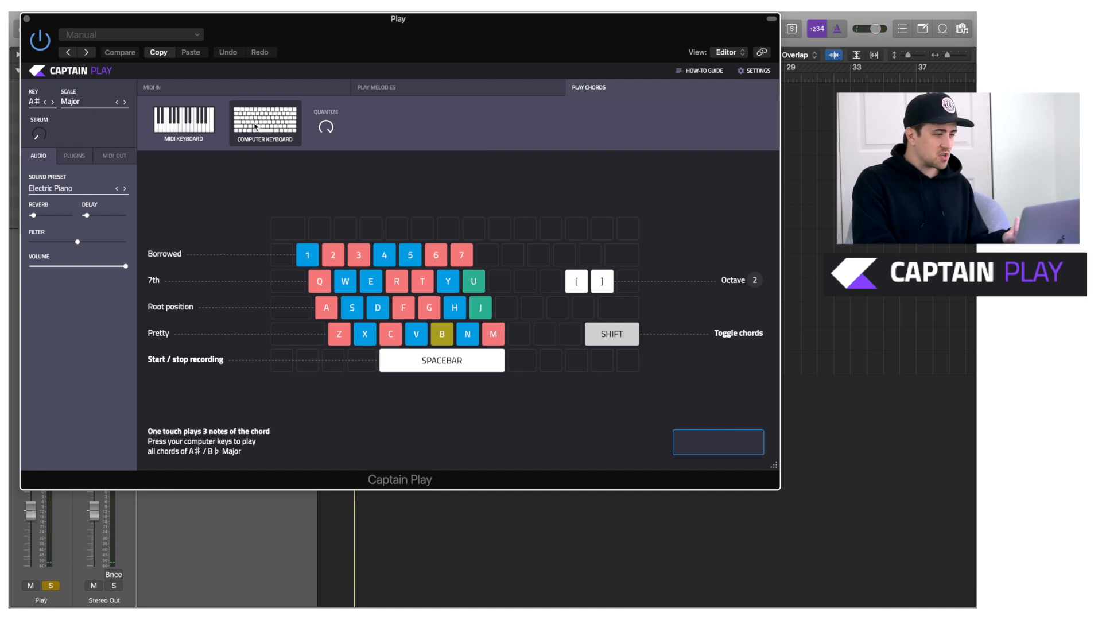
Change Captain Play to melody playing and play B♭, C, E♭, F, G, E♭, C, D in the Octave 2 - 3 row
click(422, 85)
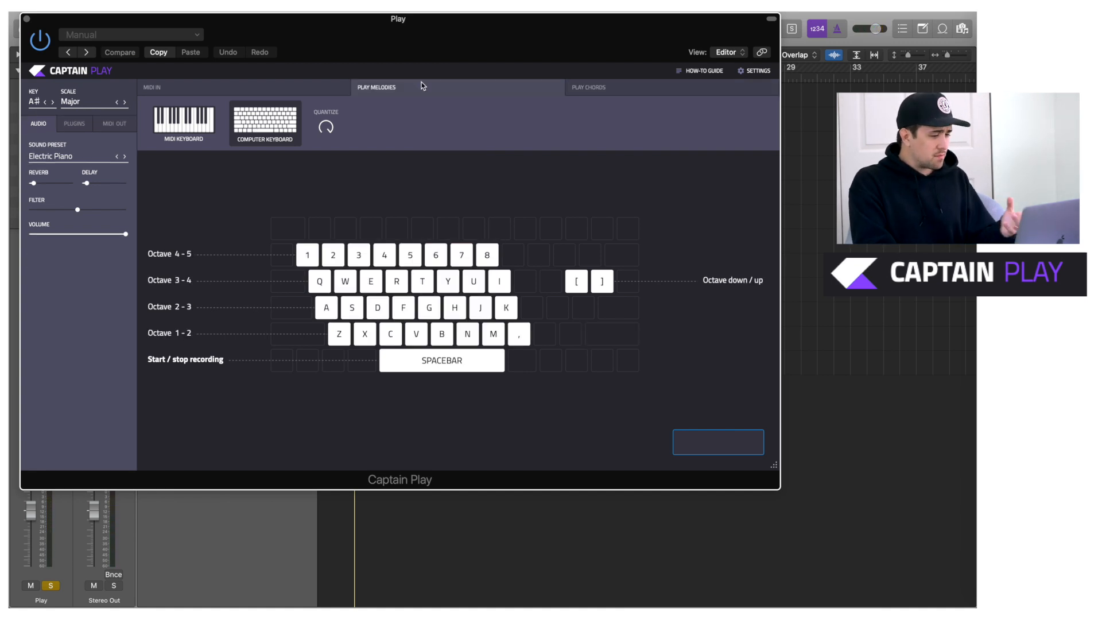
key(a)
key(s)
key(f)
key(g)
key(h)
key(f)
key(s)
key(d)
Play a lower phrase of F2, G2, A2, F2, E♭2, C2 and B♭1 in the Octave 1 - 2 row
key(b)
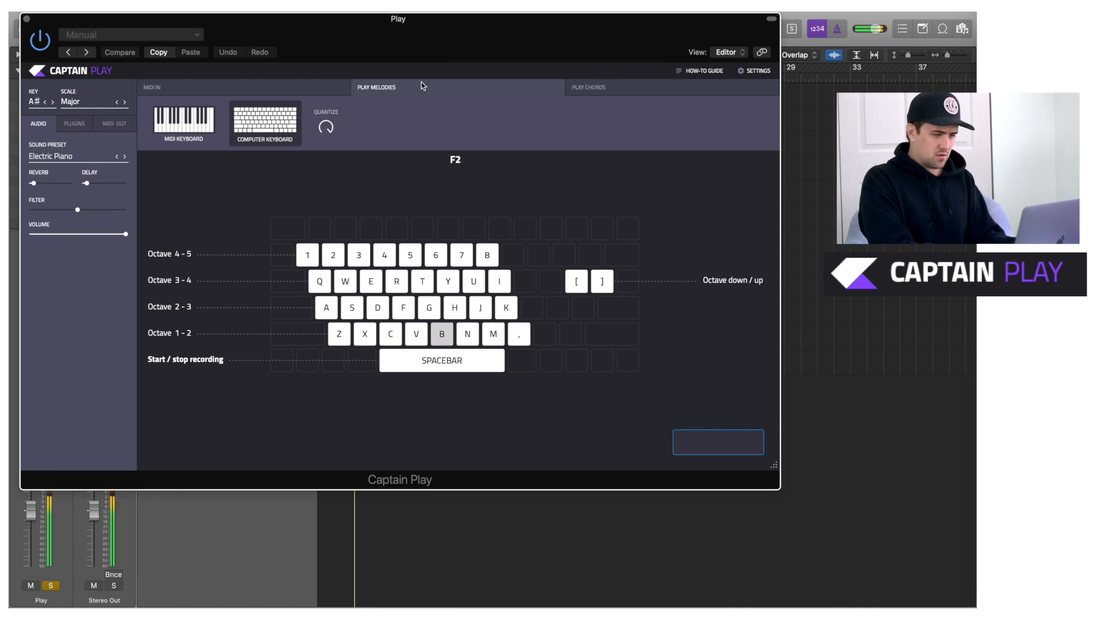
key(n)
key(m)
key(b)
key(v)
key(x)
key(z)
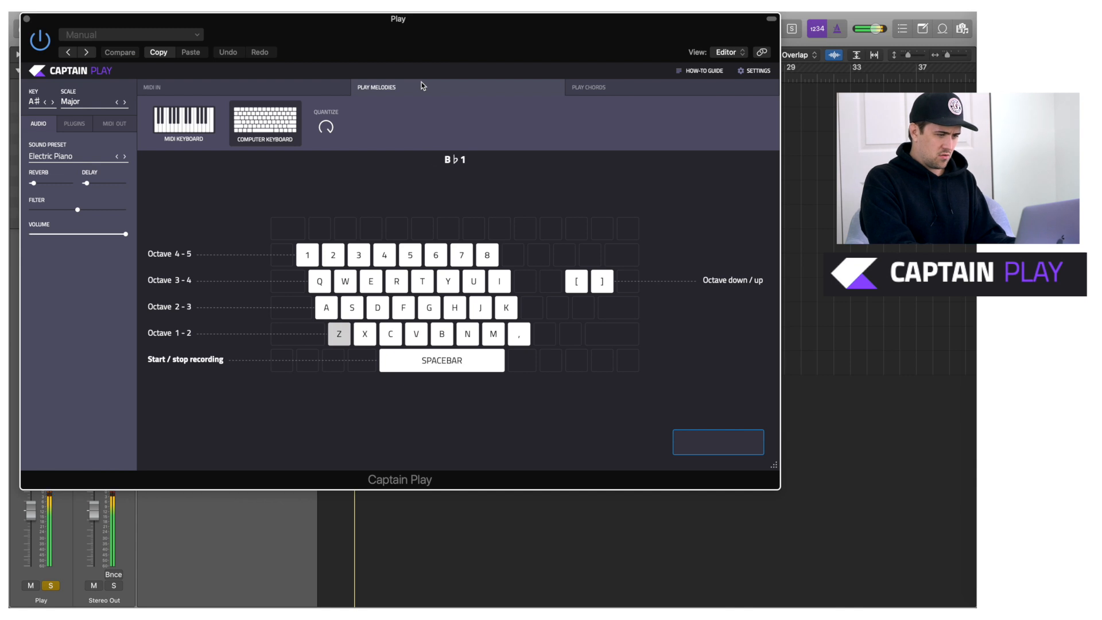